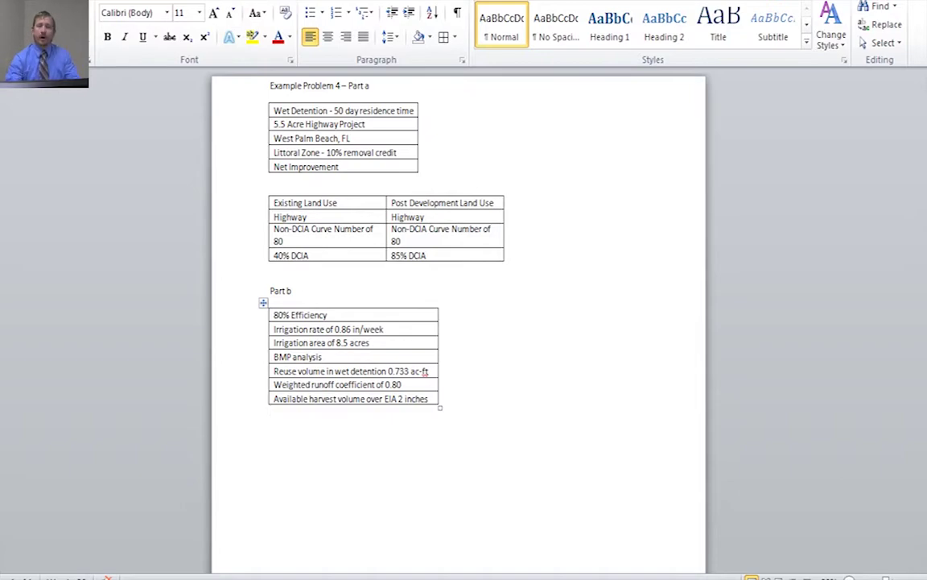
Step: Switch to the BMPTRAINS workbook in Excel and reset all previous stormwater treatment input on the General Site Information page
key(alt+Tab)
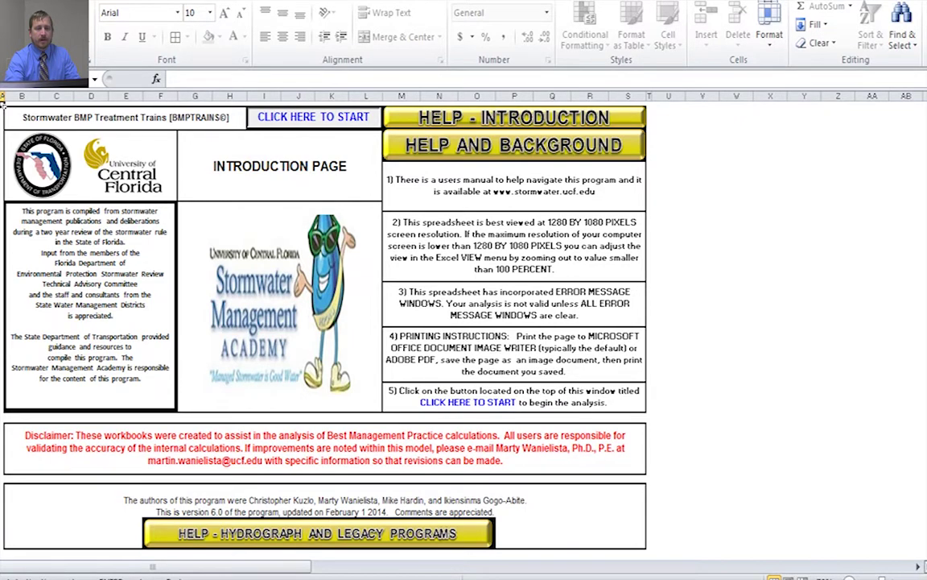
click(313, 117)
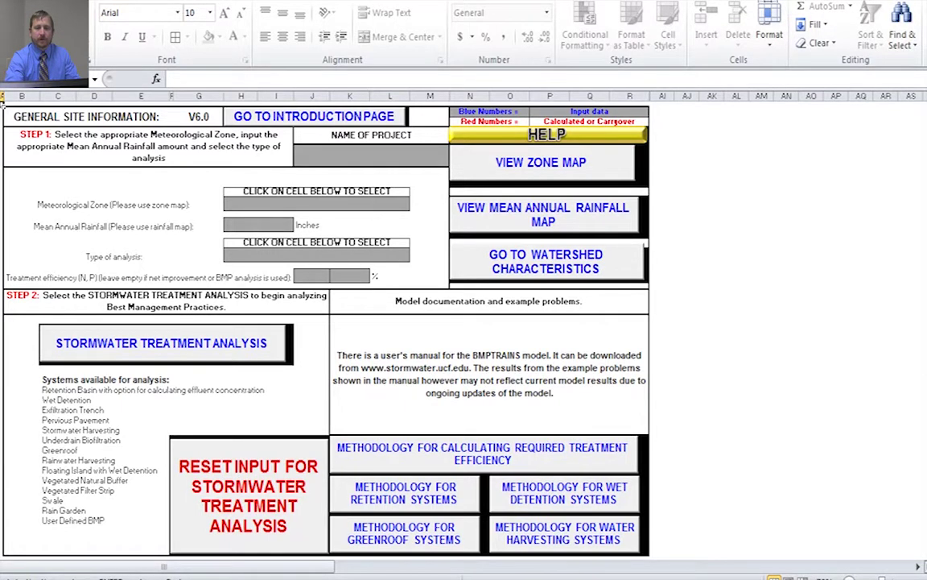
click(249, 495)
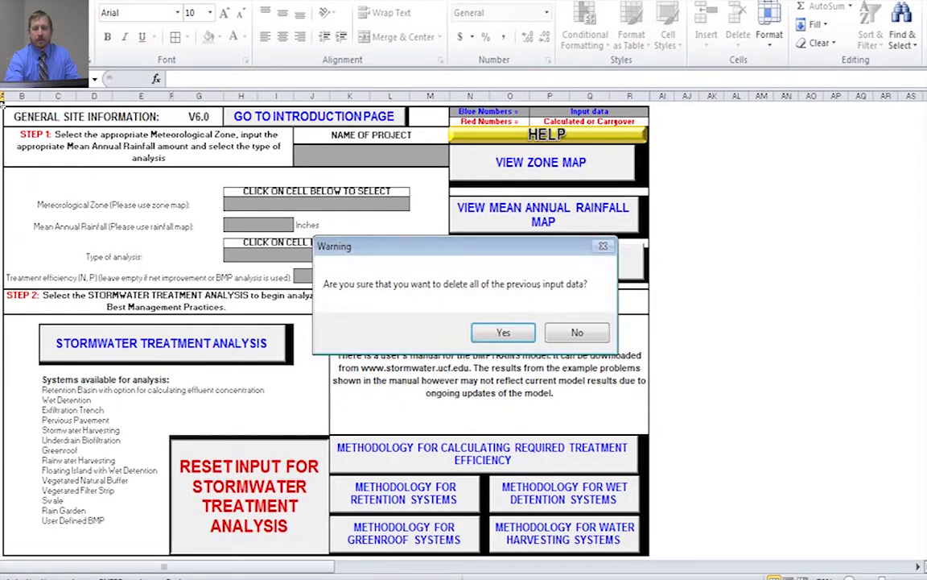
key(Return)
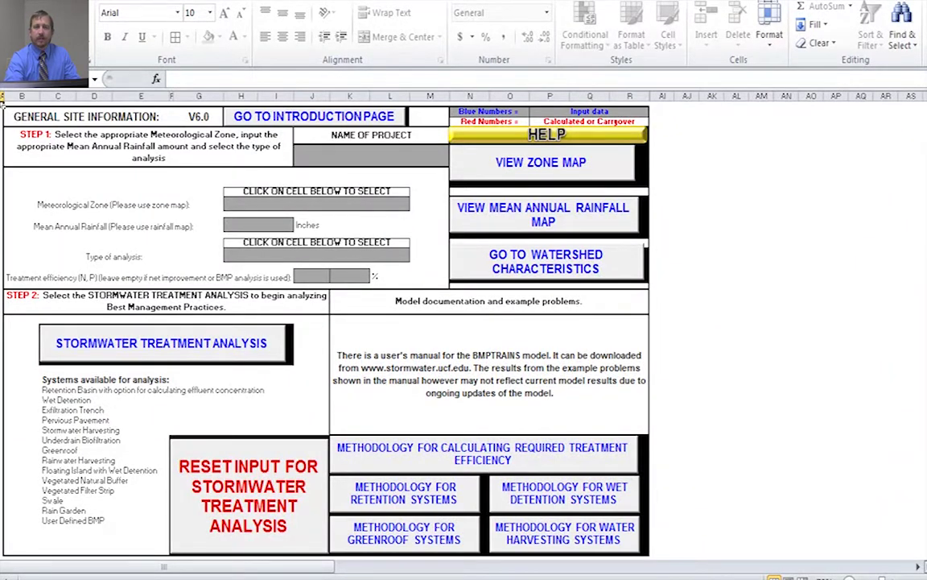
Step: Enter "Example Problem 4" as the name of the project
click(370, 156)
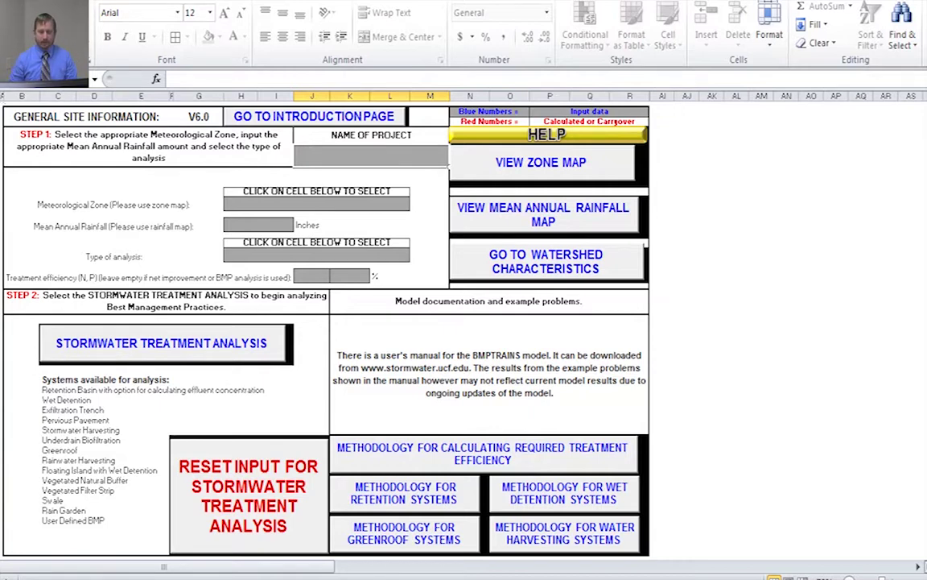
text(E)
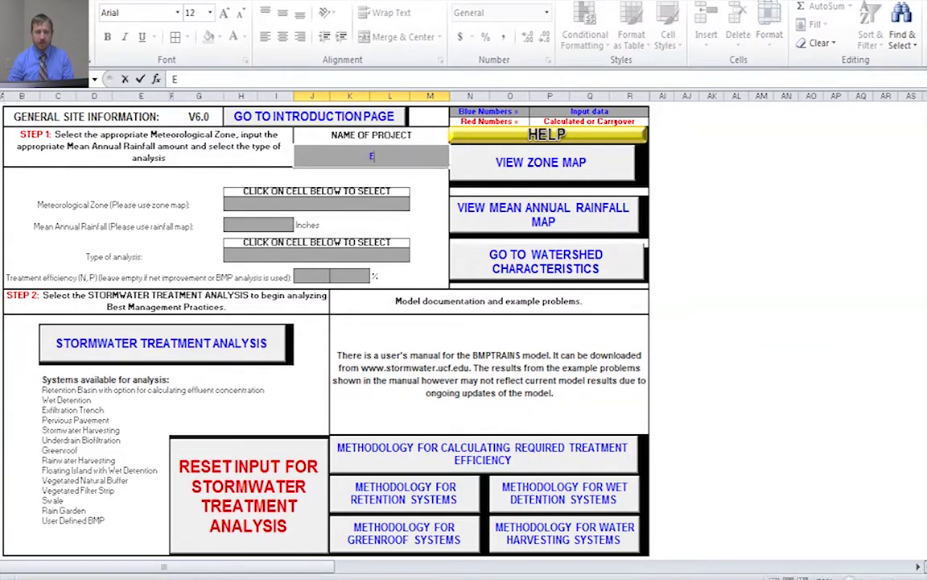
text(xample Prob)
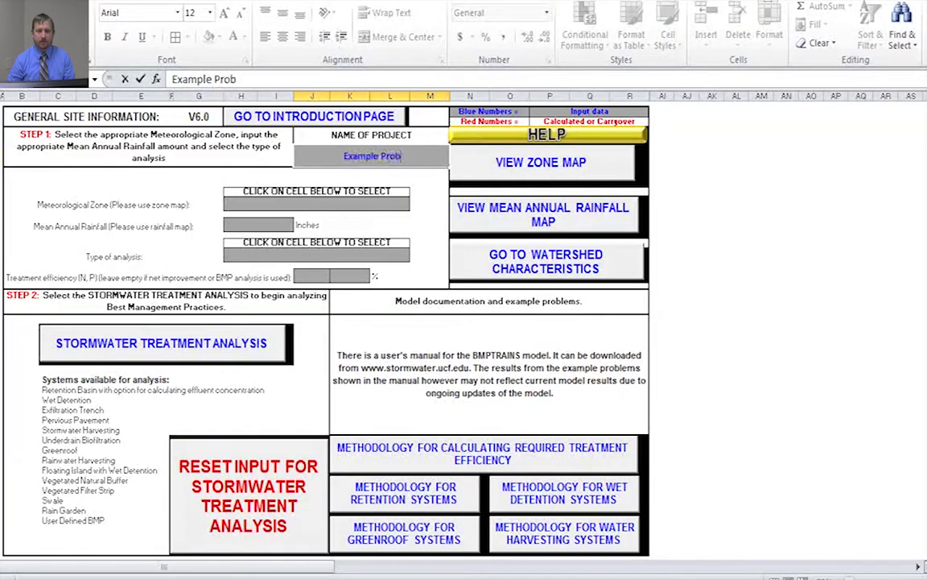
text(lem 4)
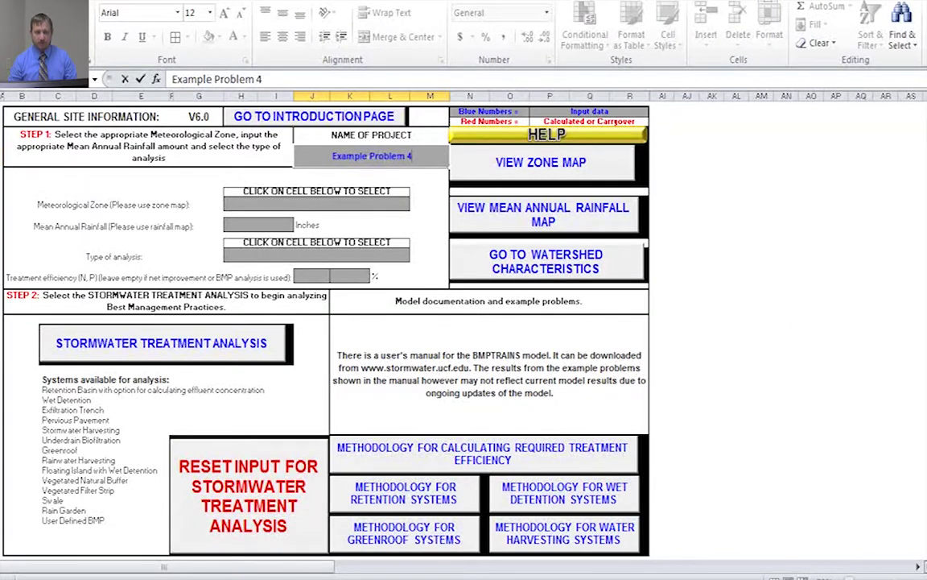
key(Return)
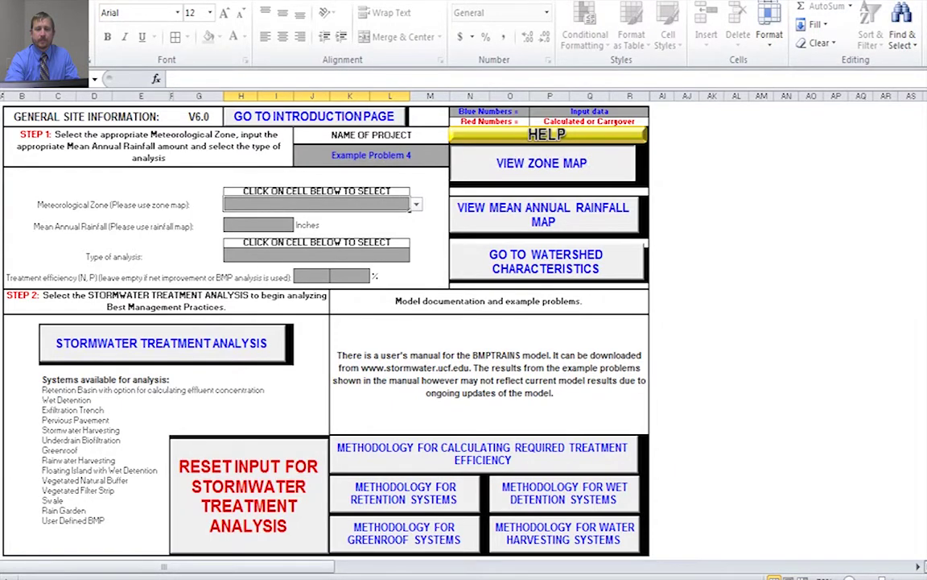
Step: Look up West Palm Beach on the zone map and set the meteorological zone to Zone 5
click(491, 157)
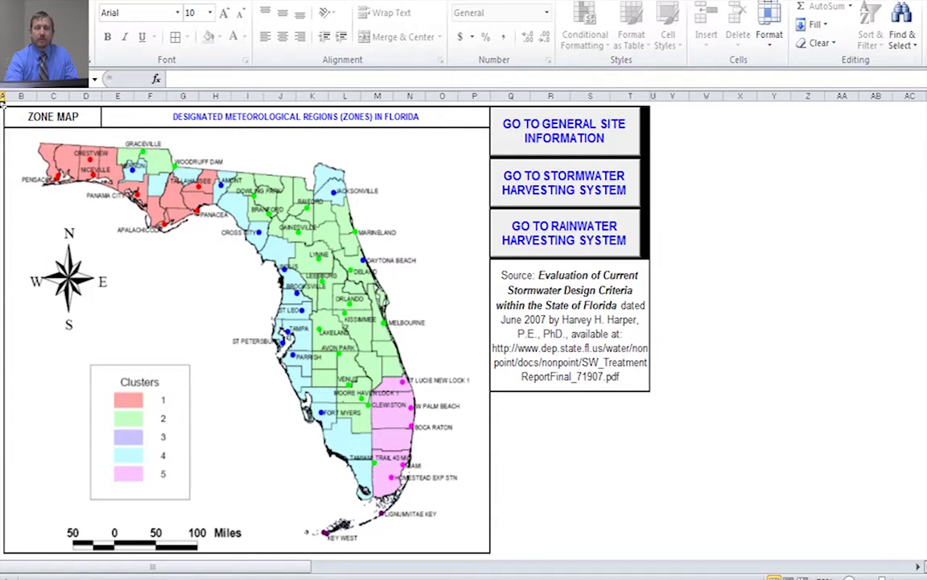
key(ctrl+Page_Up)
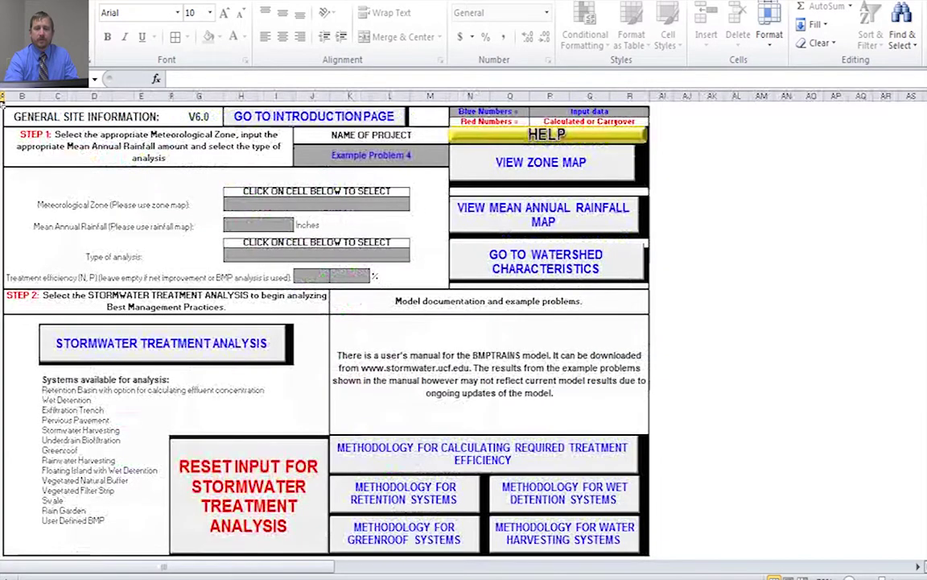
click(316, 204)
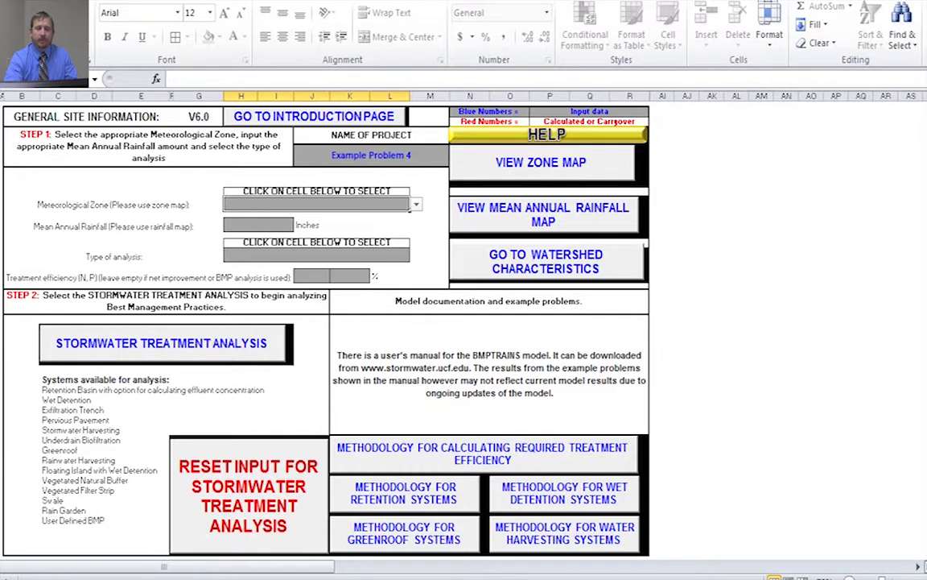
key(alt+Down)
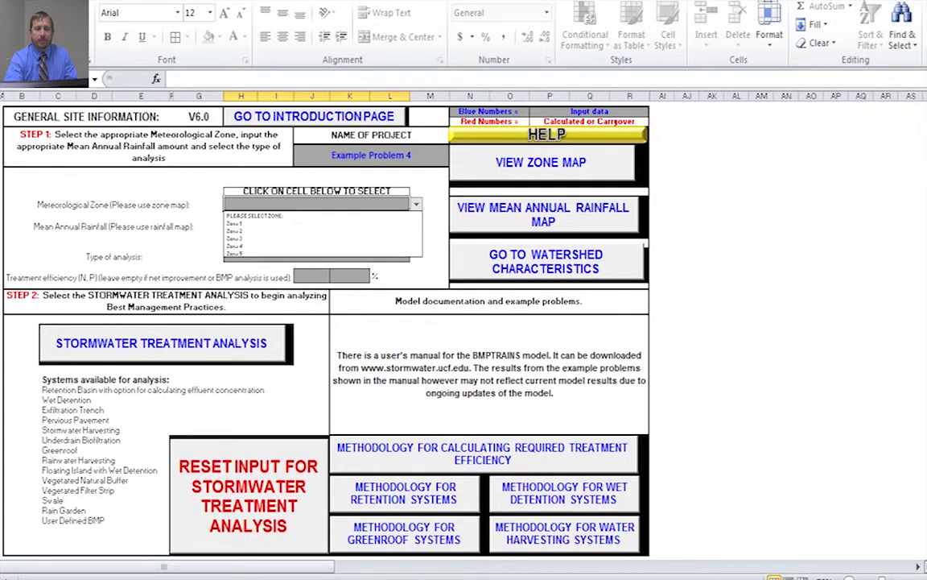
key(Down)
key(Down)
key(Down)
key(Down)
key(Down)
key(Down)
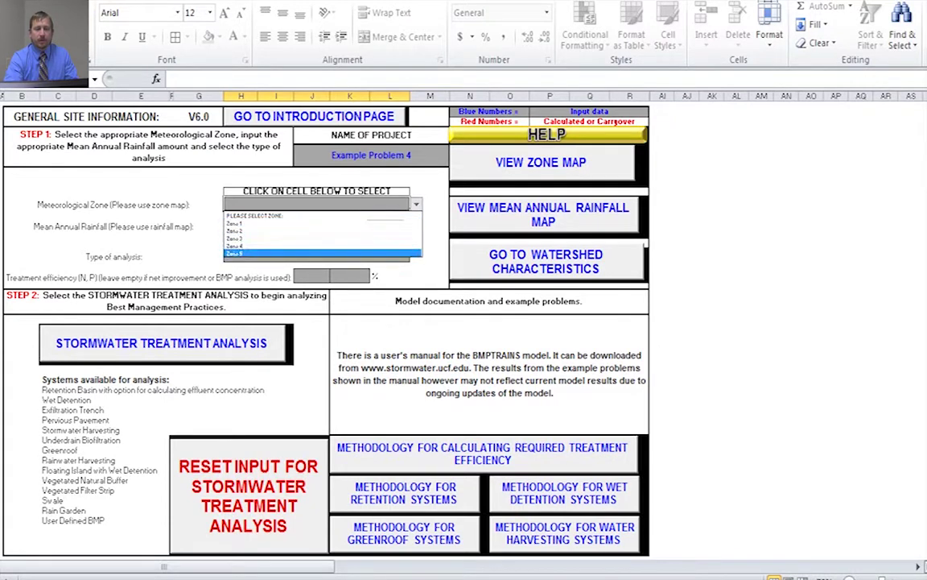
key(Return)
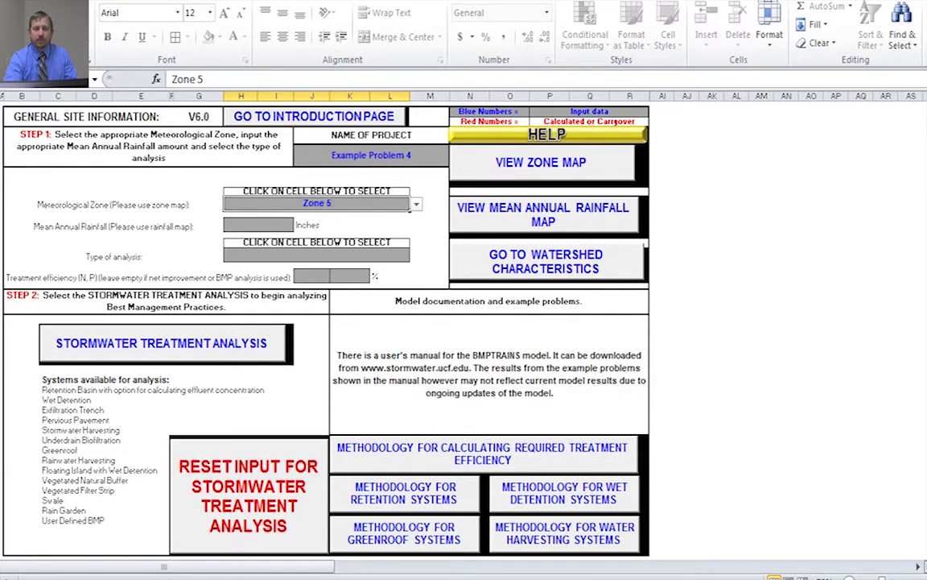
Step: Consult the expanded South Region rainfall map for West Palm Beach and set the mean annual rainfall to 61 inches
click(540, 208)
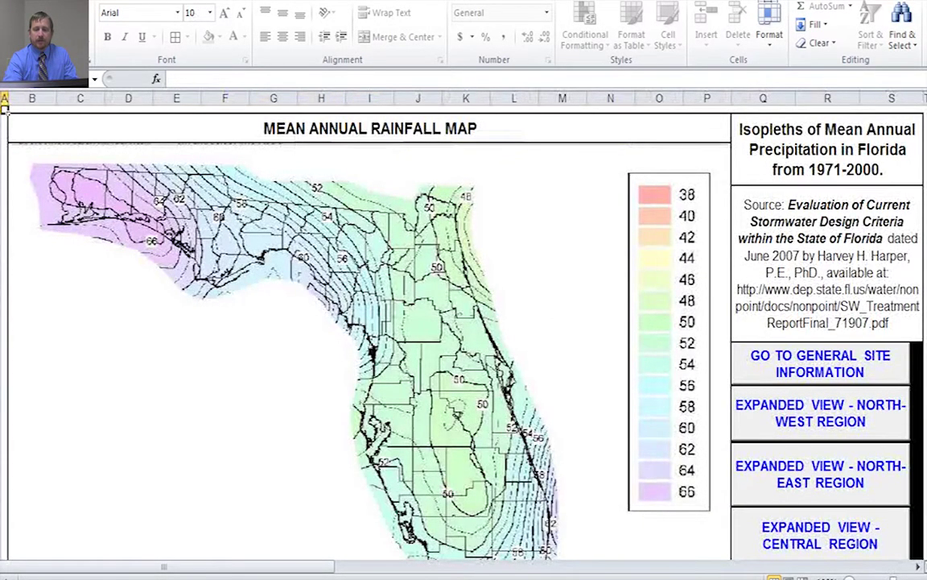
scroll(419, 322, down, 1)
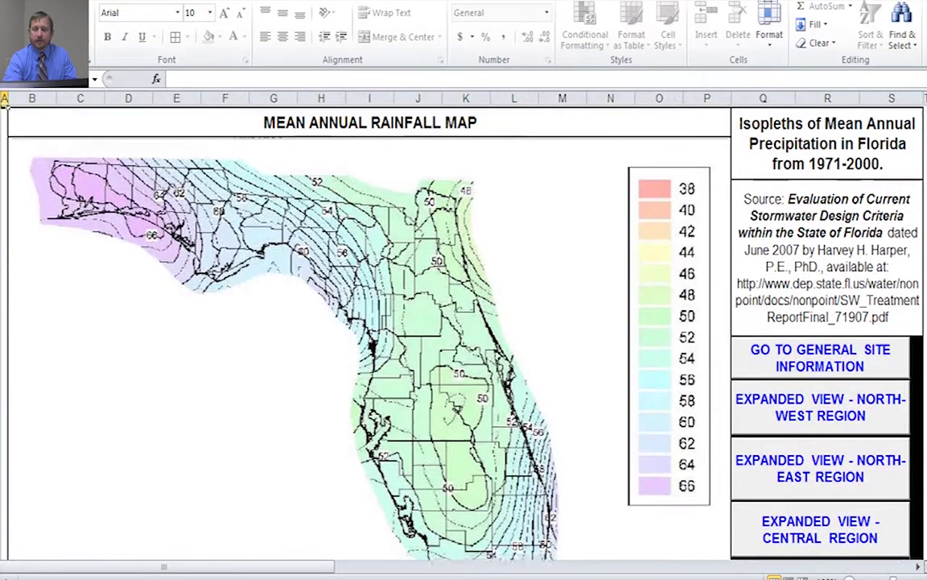
scroll(370, 330, down, 3)
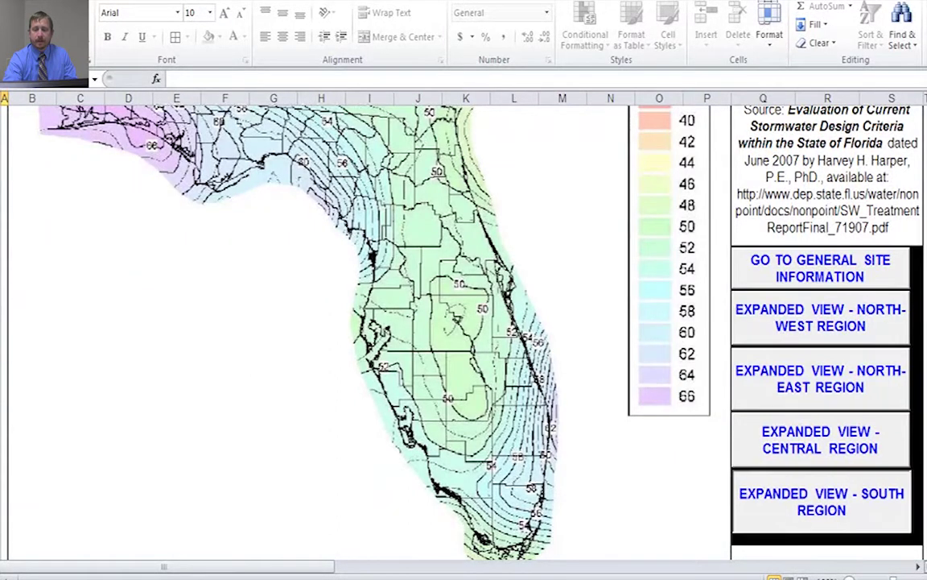
click(820, 500)
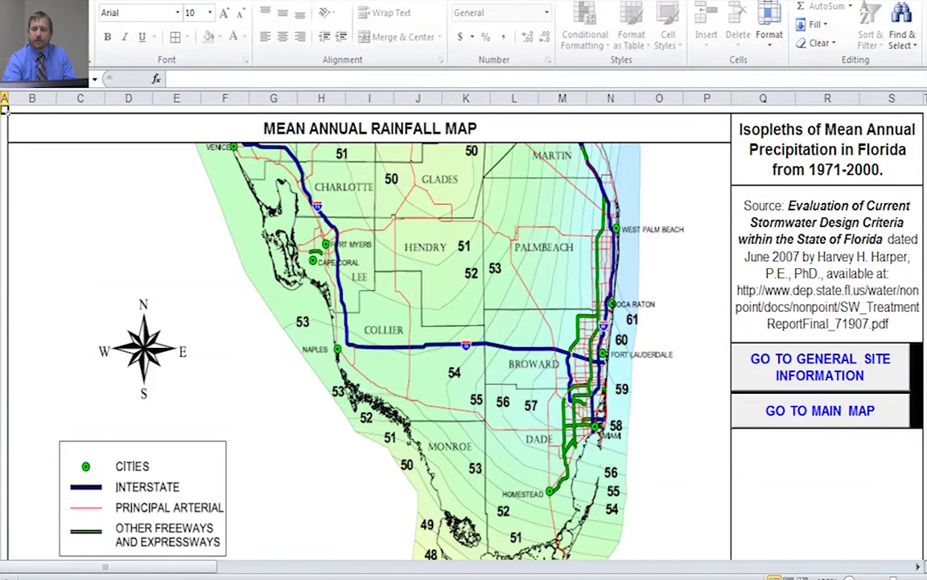
click(821, 366)
click(258, 225)
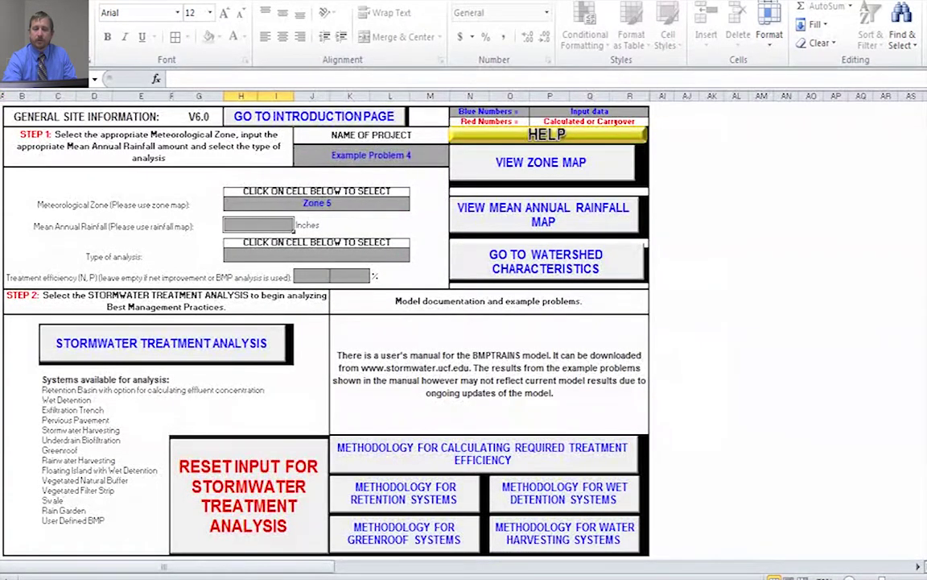
text(61)
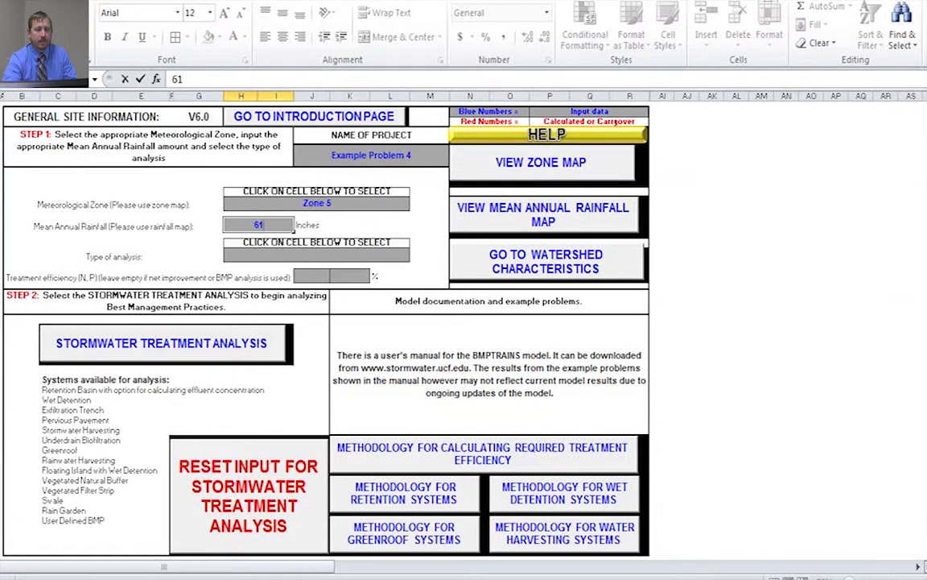
key(Return)
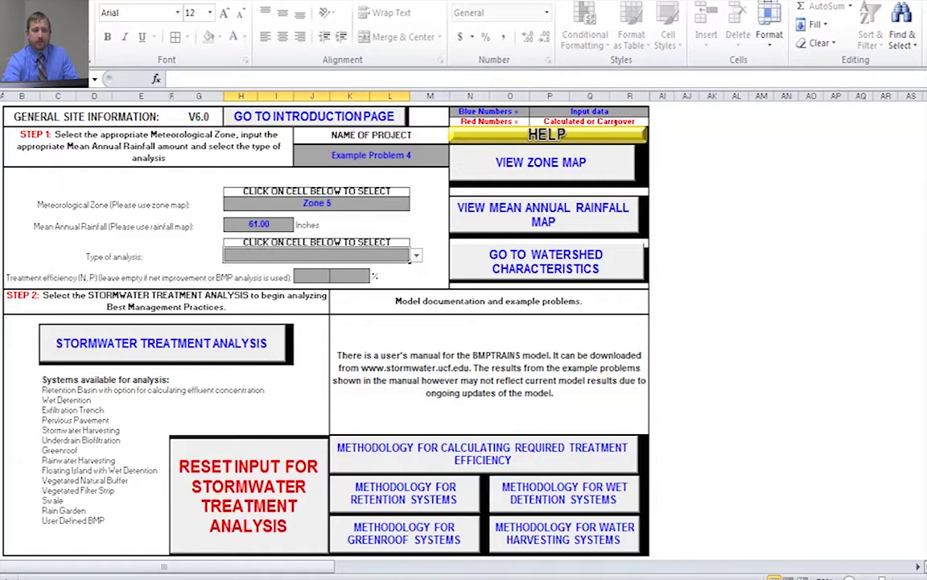
Step: Set the type of analysis to Net improvement
key(alt+Down)
key(Down)
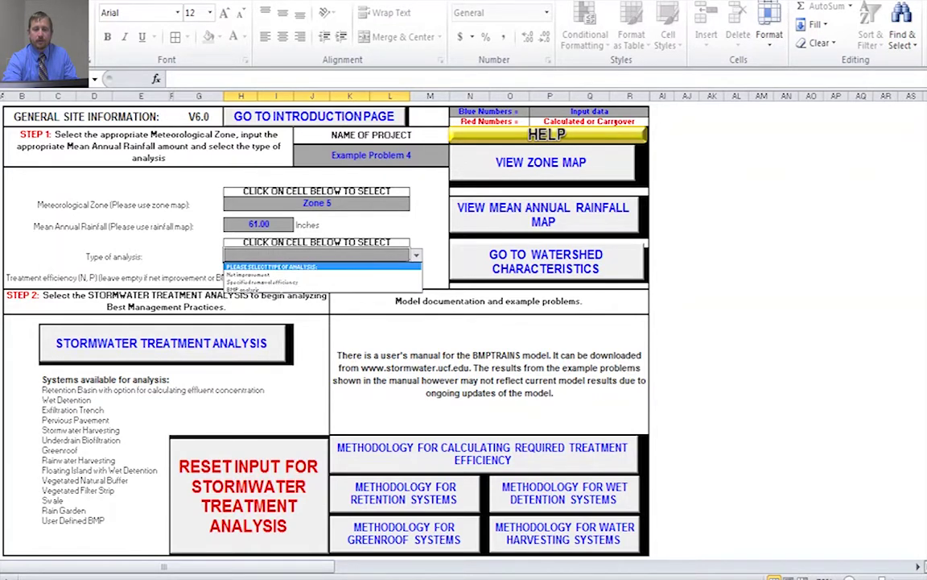
key(Down)
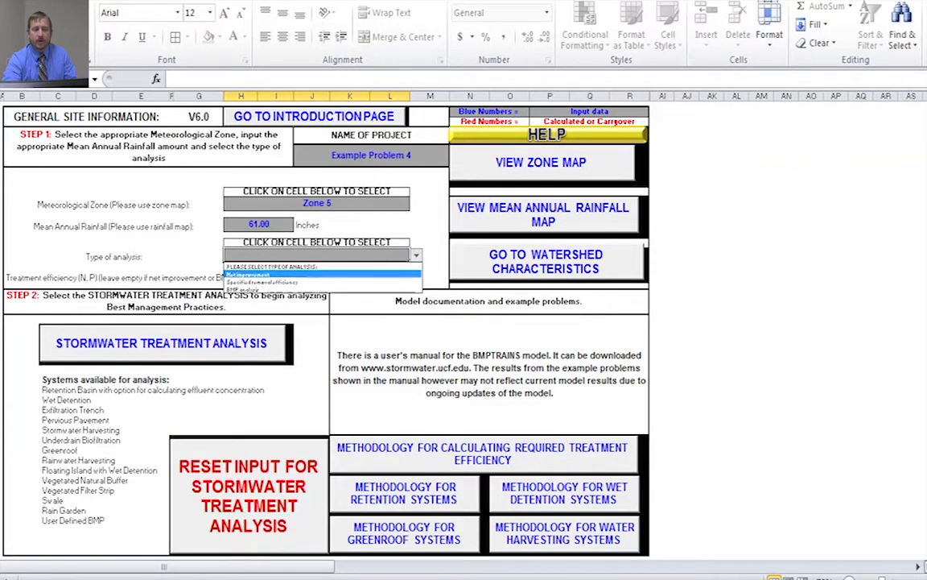
key(Down)
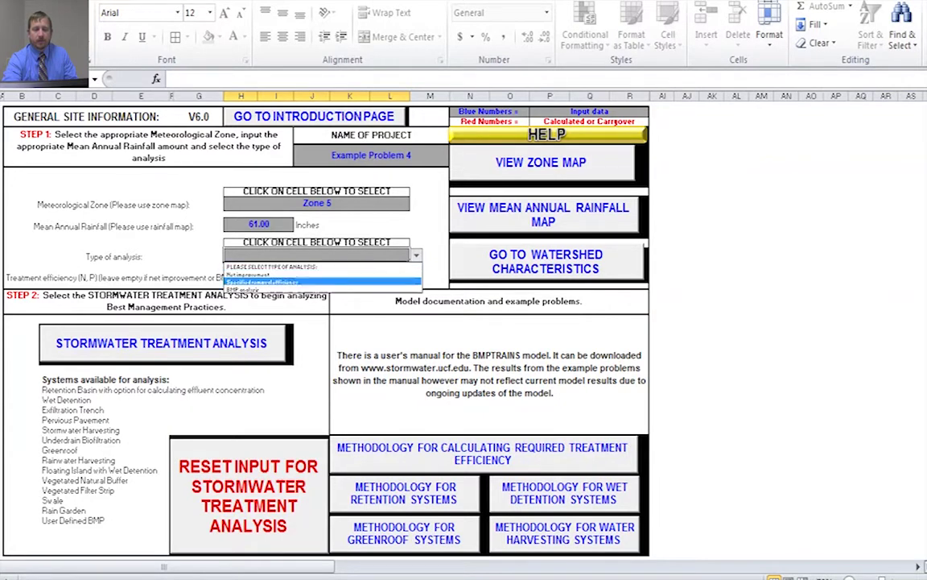
key(Down)
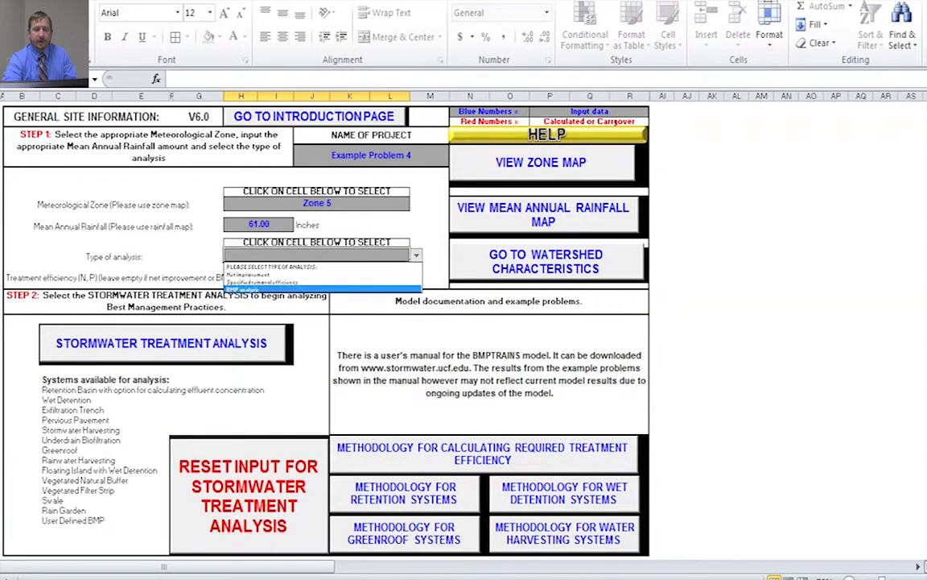
key(Up)
key(Up)
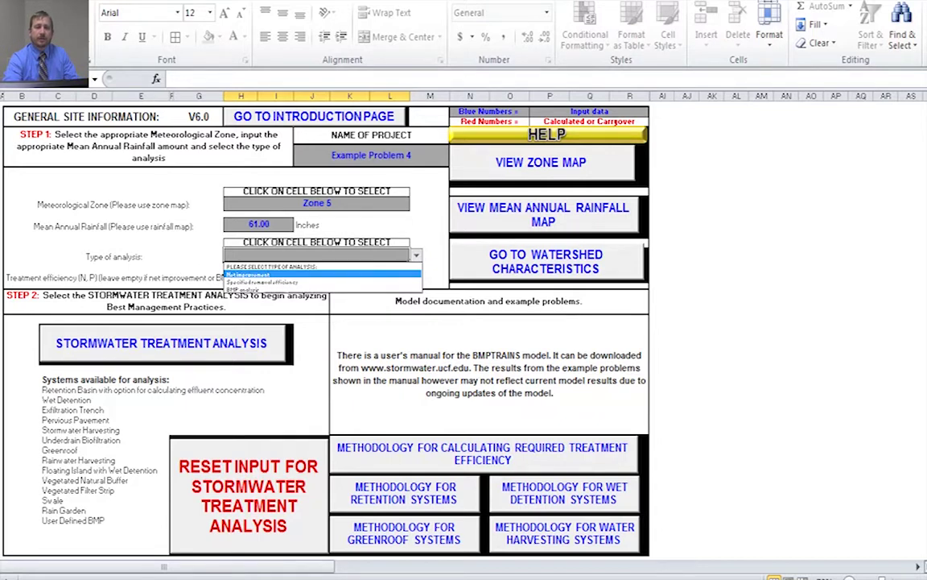
key(Return)
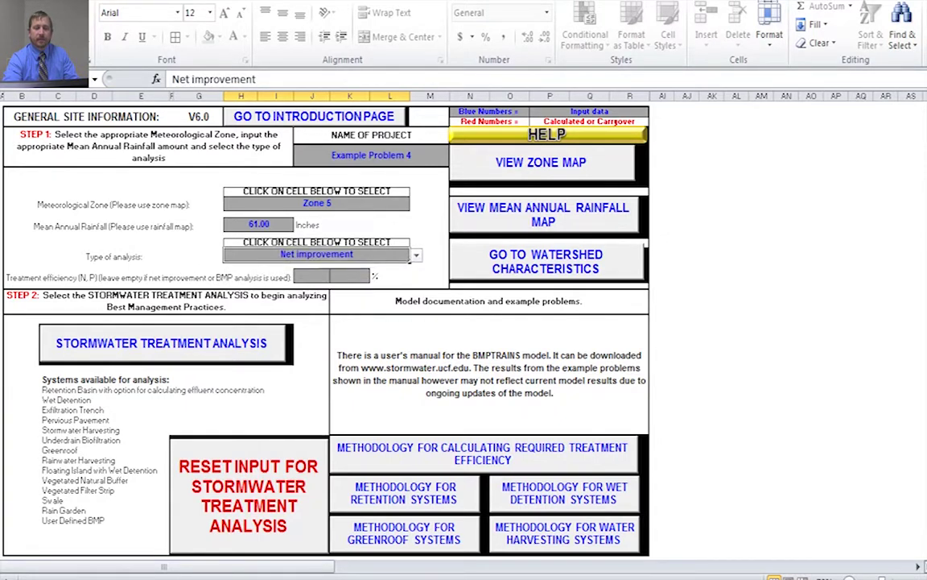
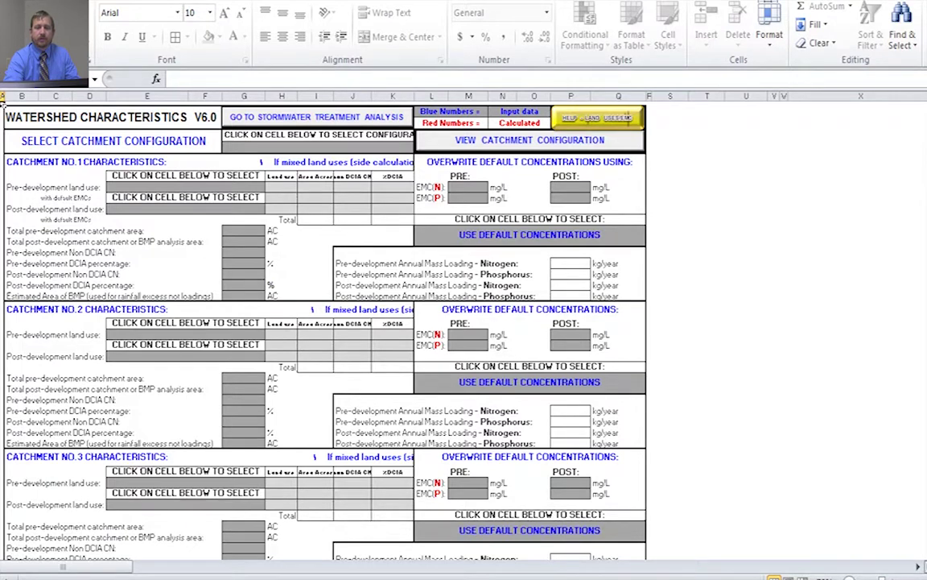
Step: Examine the diagrams of the available catchment configurations, A through N, and return to Watershed Characteristics
click(530, 140)
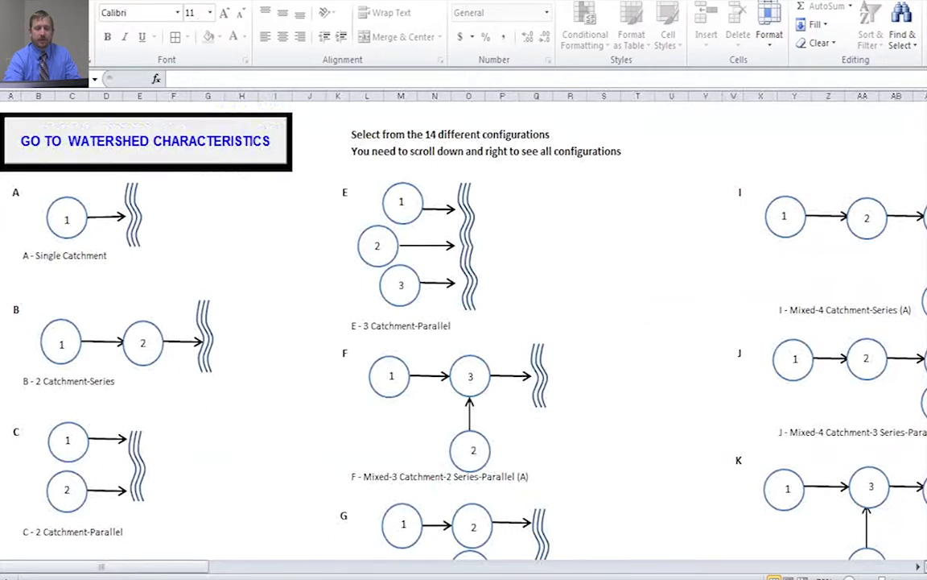
drag(185, 567, 299, 567)
scroll(464, 322, down, 6)
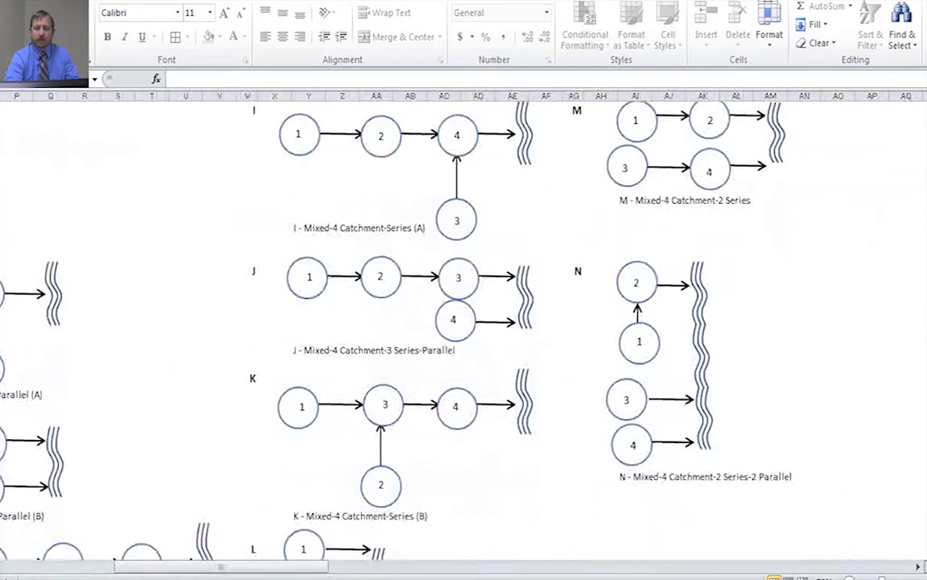
drag(300, 566, 185, 567)
scroll(463, 322, up, 6)
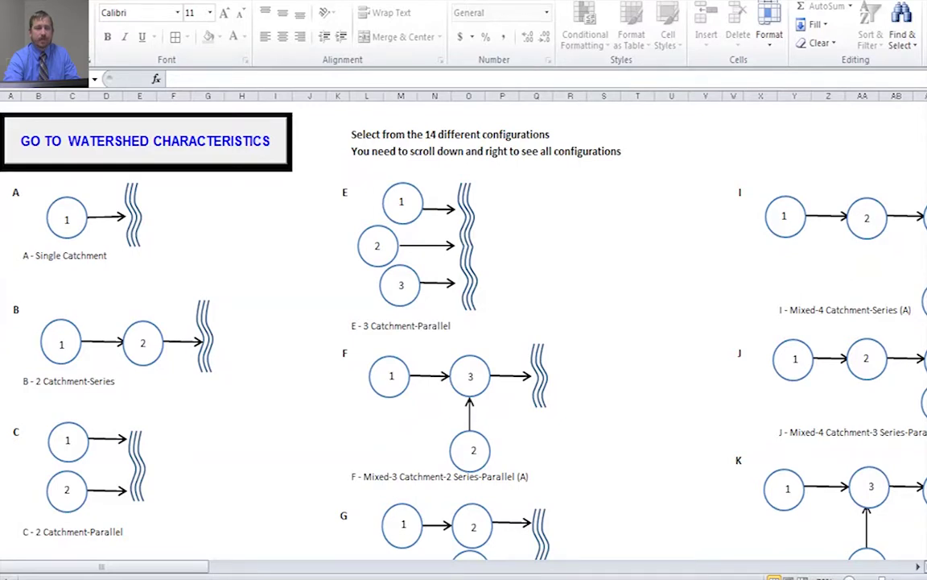
click(145, 141)
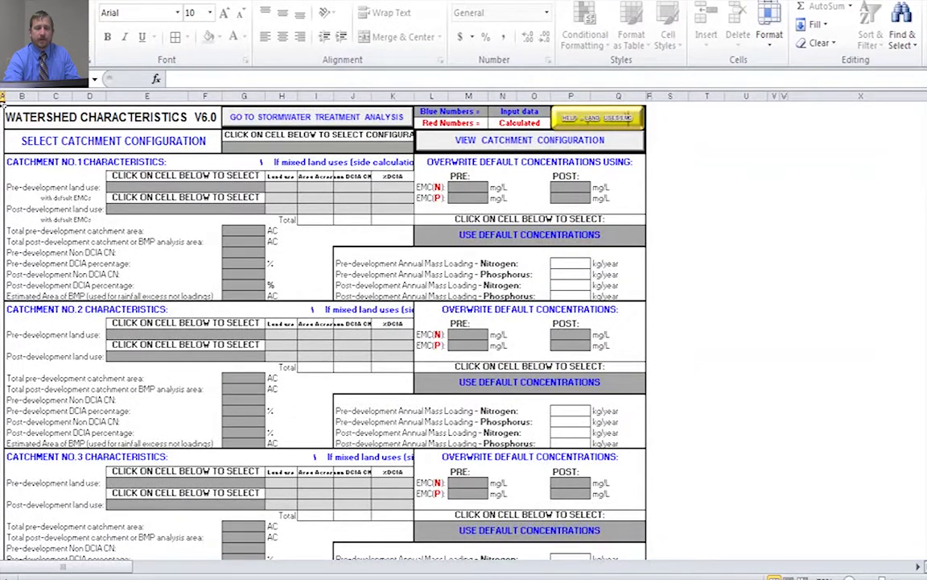
Step: Set the catchment configuration to A - Single Catchment
click(319, 146)
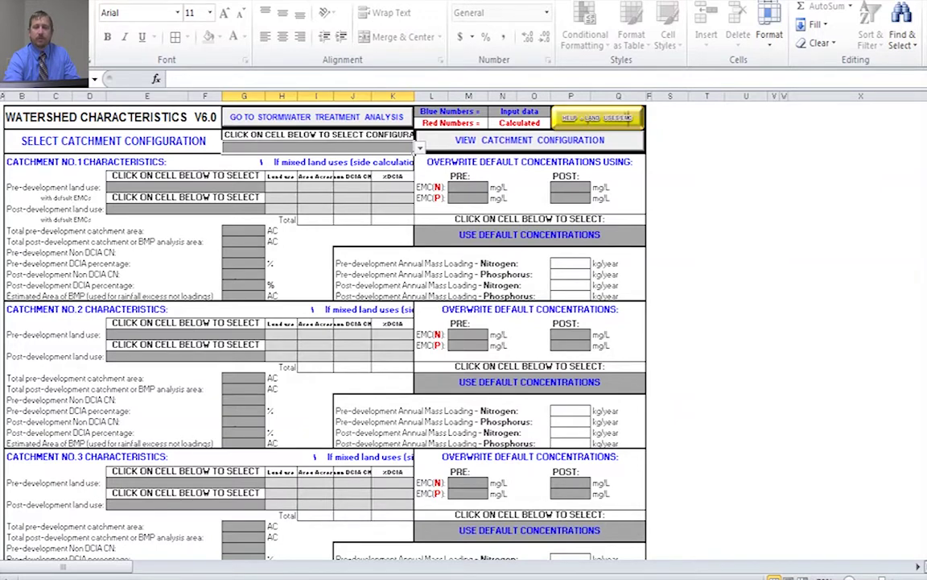
key(alt+Down)
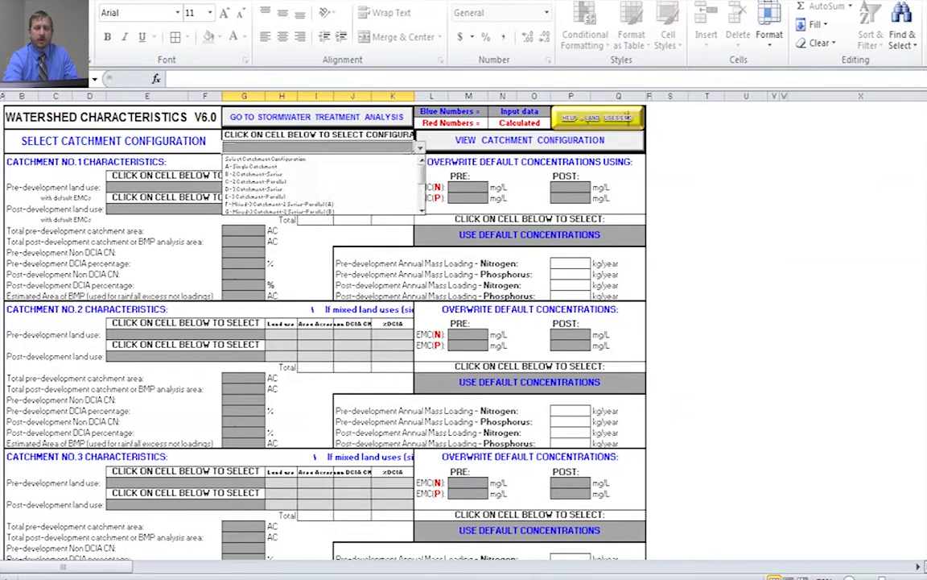
key(Down)
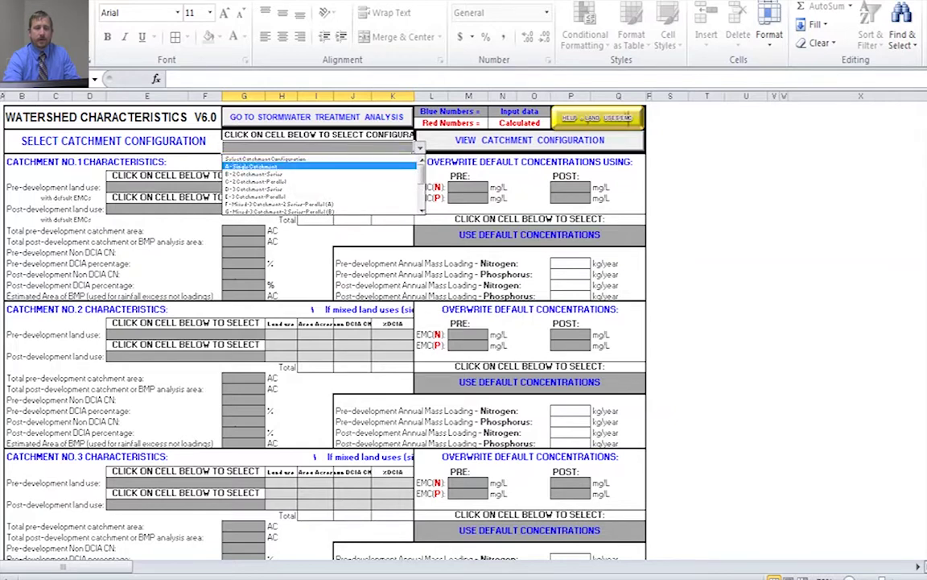
key(Return)
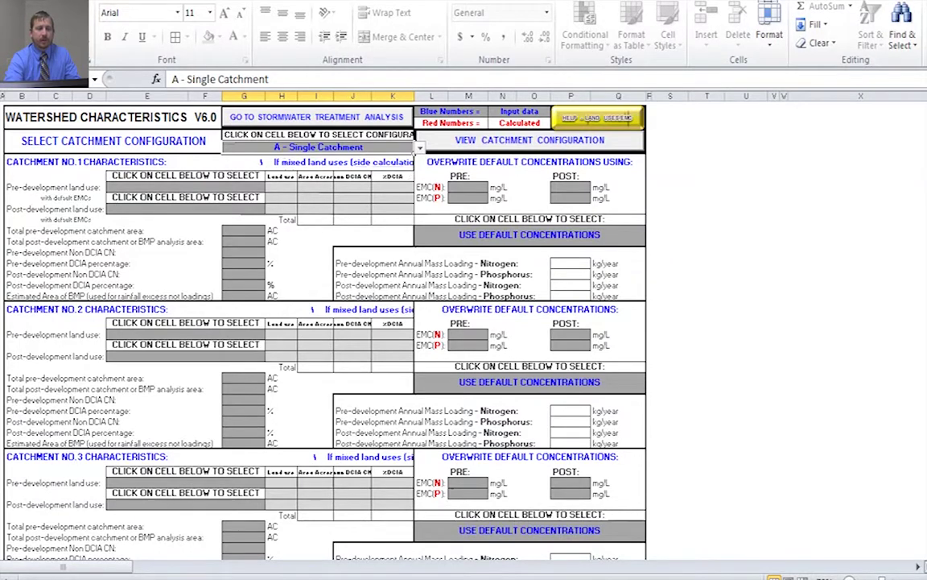
Step: Set the pre-development land use of Catchment No. 1 to Highway: TN=1.640 TP=0.220
click(185, 187)
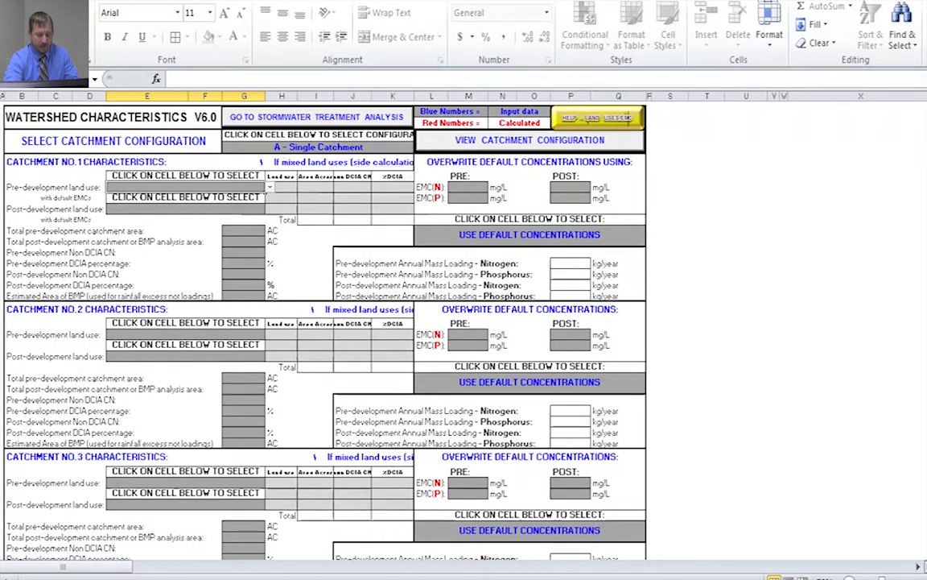
key(alt+Down)
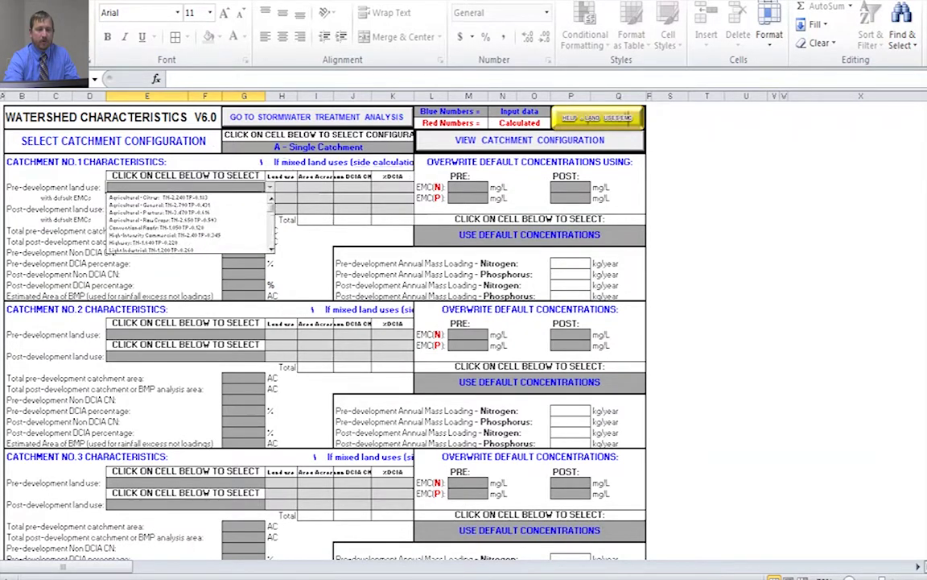
key(Down)
key(Down)
key(Down)
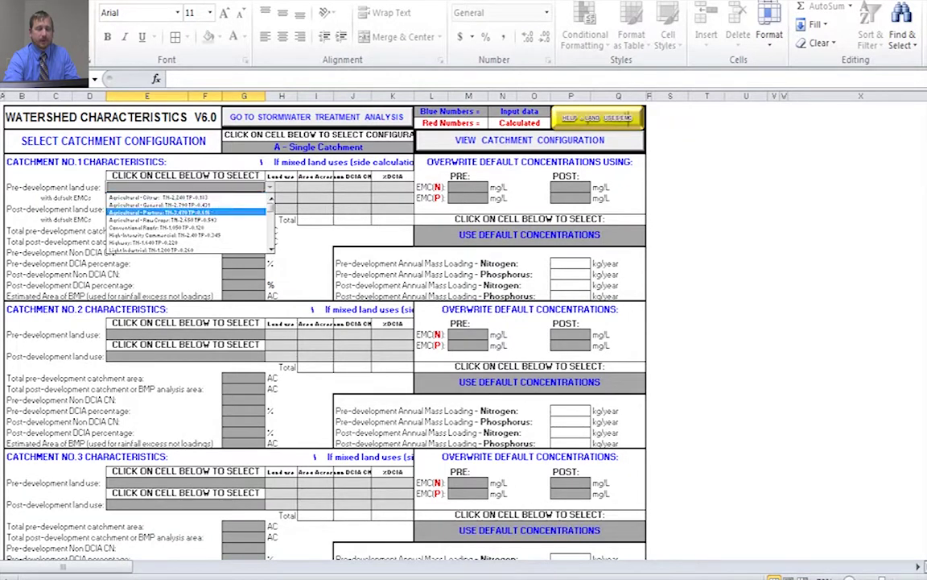
key(Down)
key(Down)
key(Down)
key(Down)
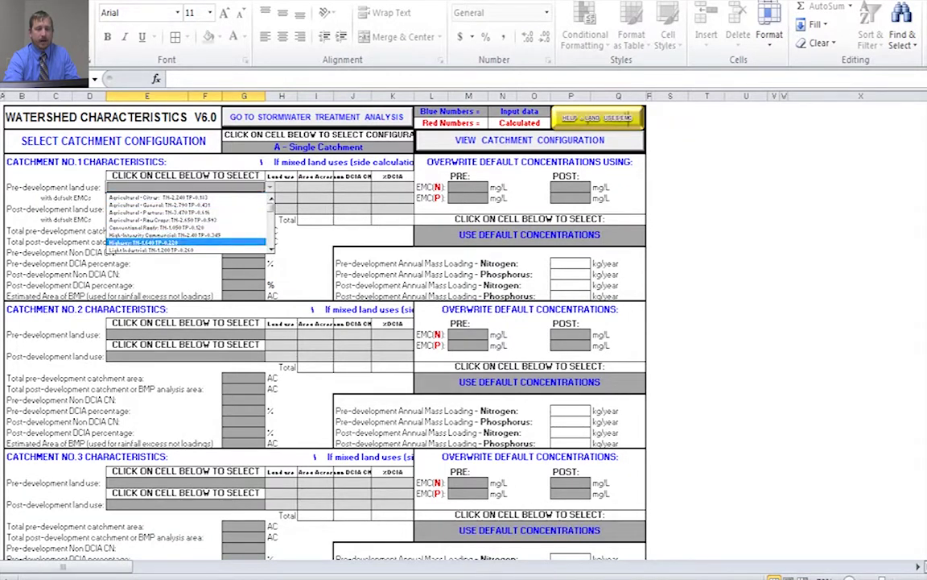
key(Return)
Step: Set the post-development land use of Catchment No. 1 to Highway: TN=1.640 TP=0.220
key(Down)
key(Down)
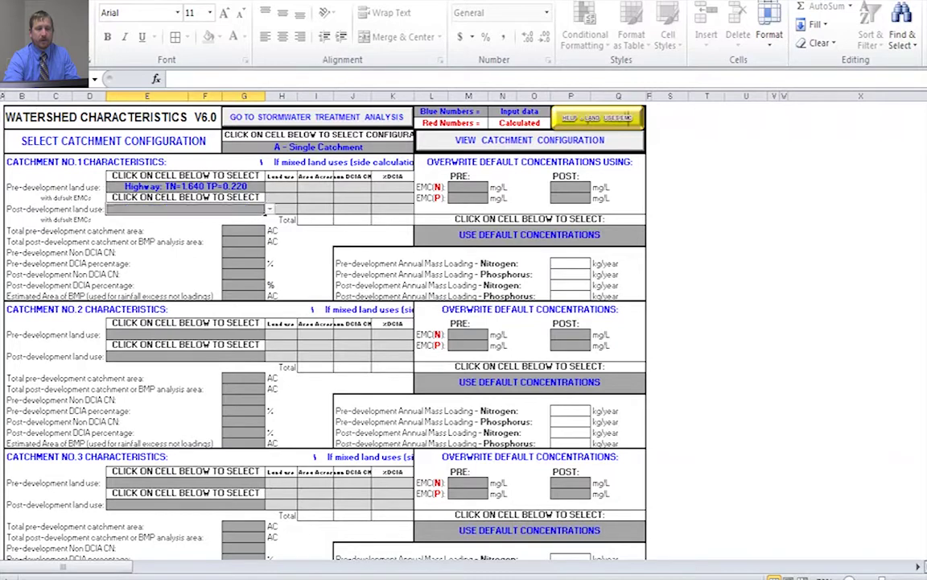
key(alt+Down)
key(Down)
key(Down)
key(Down)
key(Down)
key(Down)
key(Down)
key(Down)
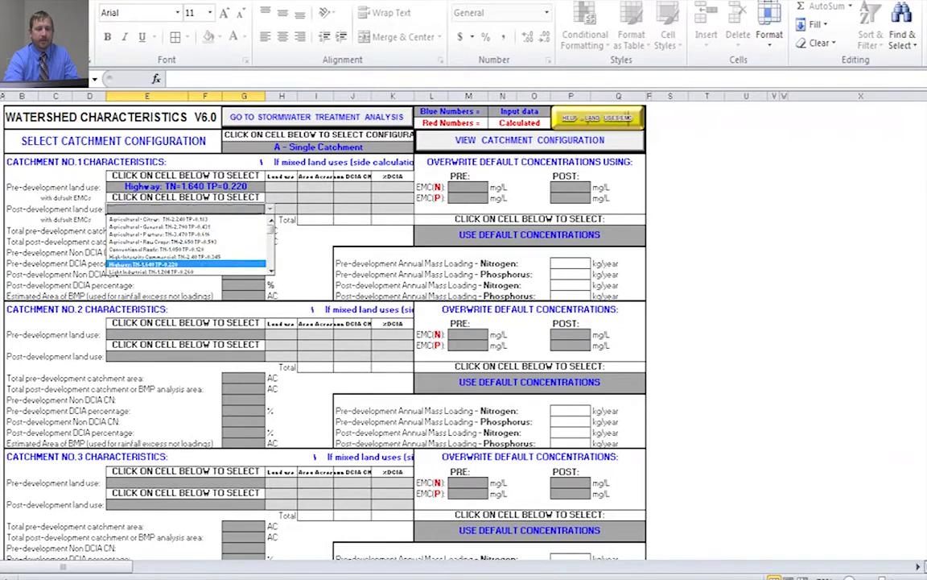
key(Return)
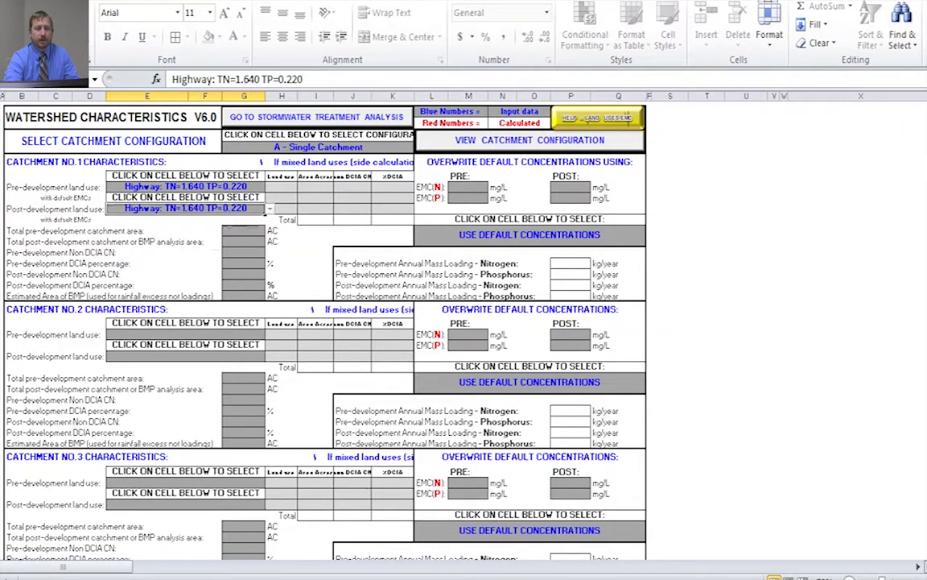
Step: Set both the total pre-development and total post-development catchment areas of Catchment No. 1 to 5.5 acres
key(Down)
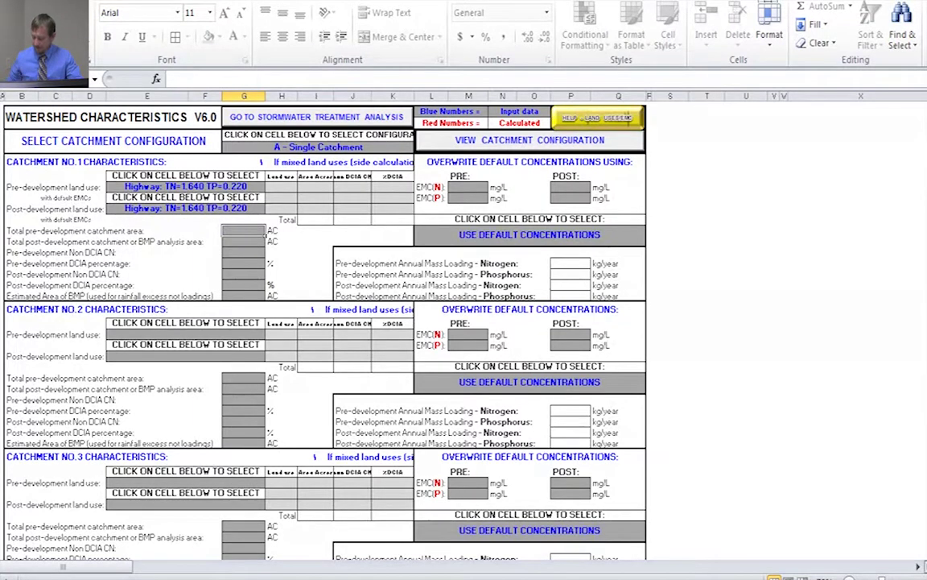
text(5)
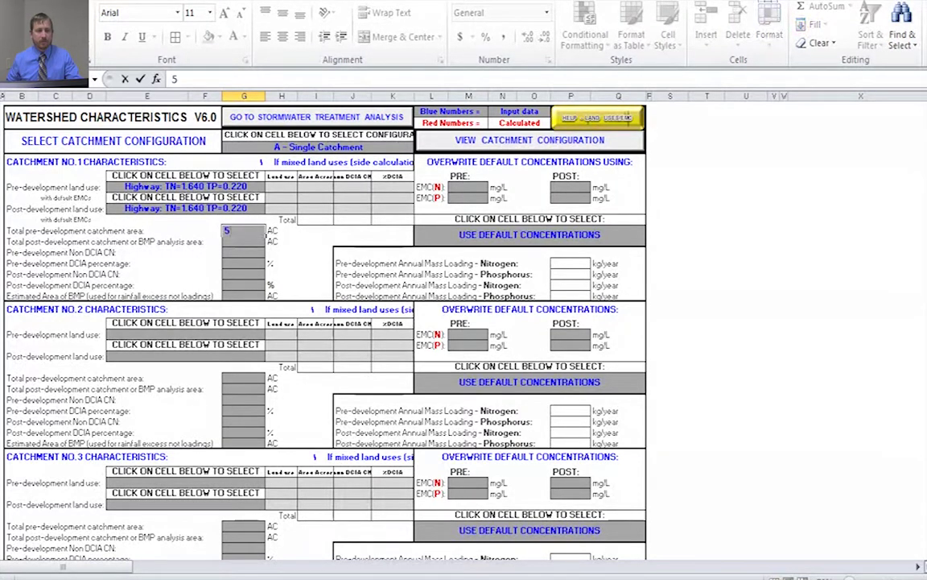
text(.5)
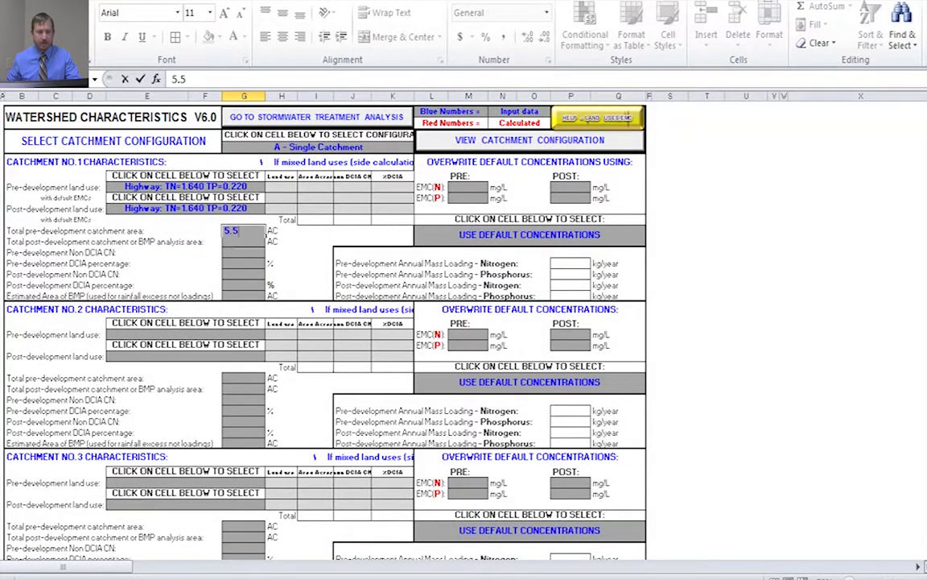
key(Return)
text(5.5)
key(Return)
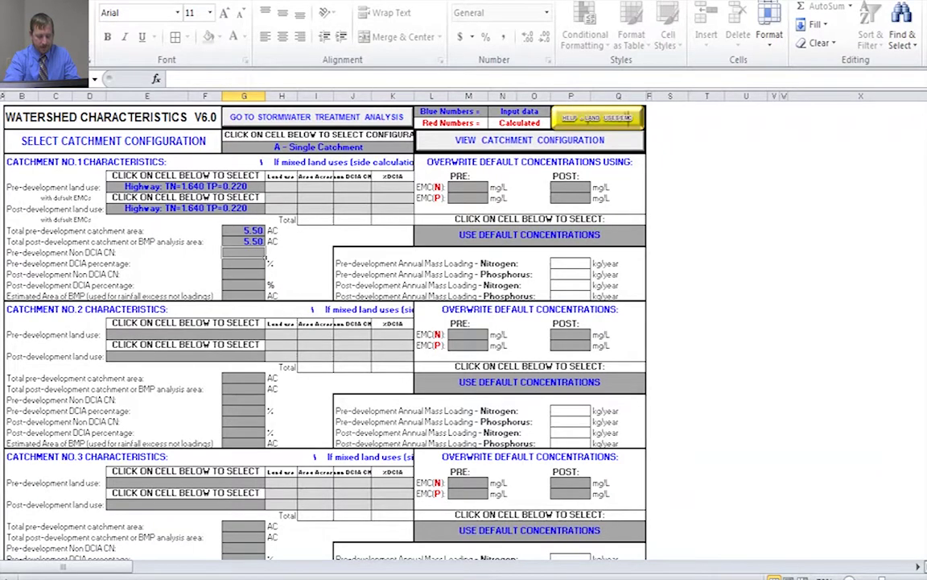
Step: Set Catchment No. 1's pre-development Non DCIA CN to 80 and its pre-development DCIA percentage to 40%
text(80)
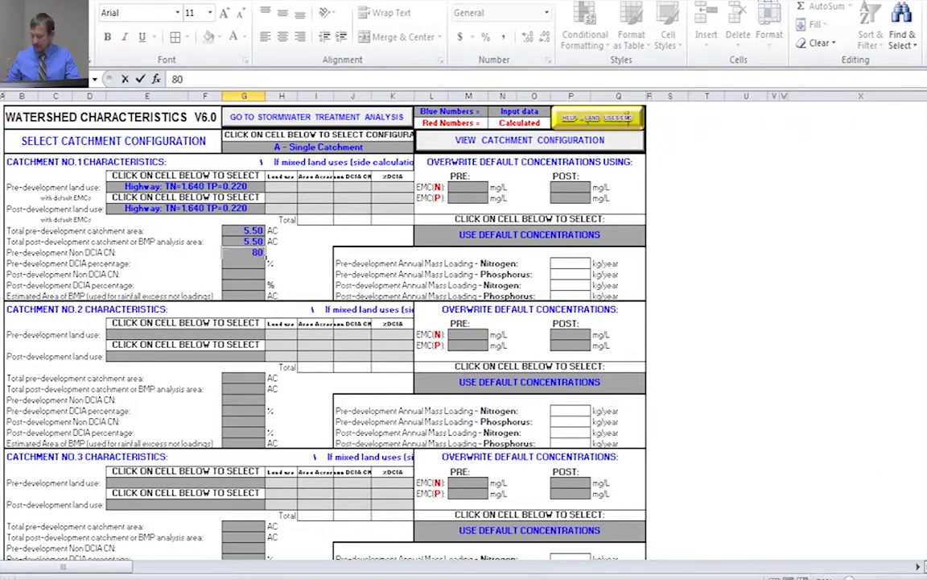
key(Return)
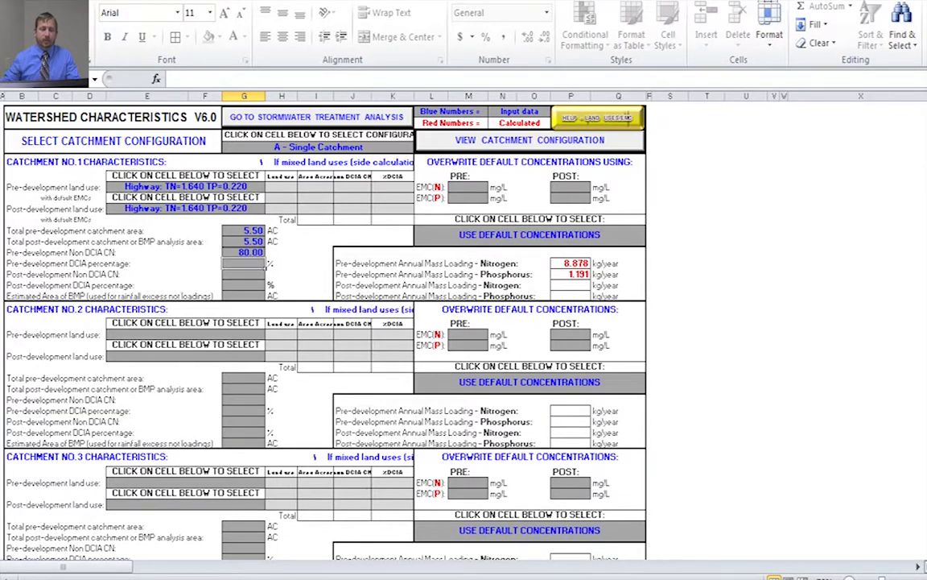
text(40)
key(Return)
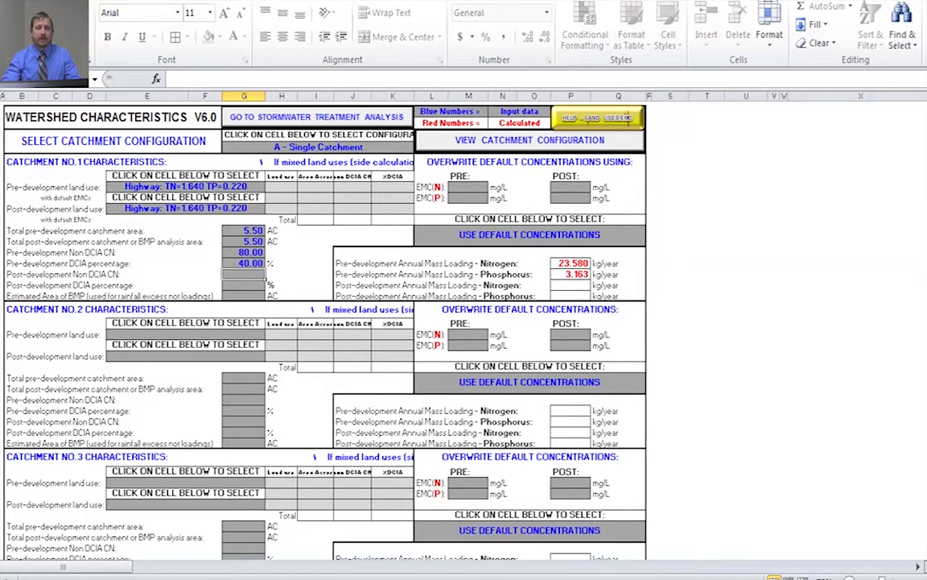
Step: Set Catchment No. 1's post-development Non DCIA CN to 80 and its post-development DCIA percentage to 85%
text(80)
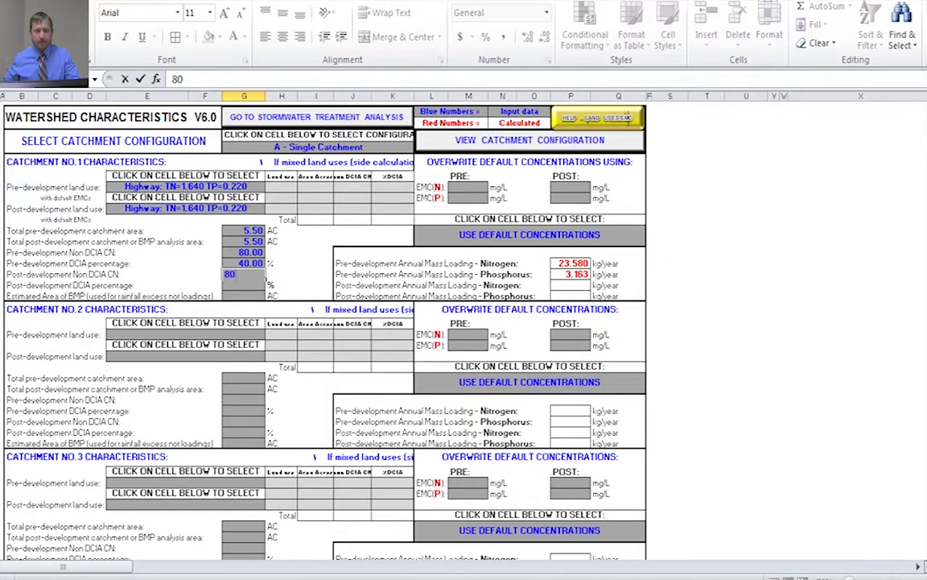
key(Return)
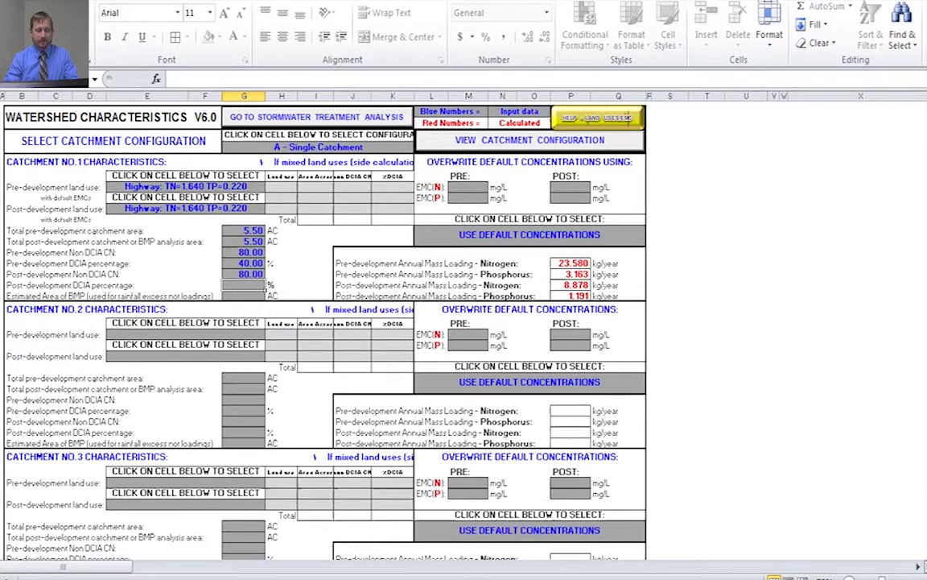
text(85)
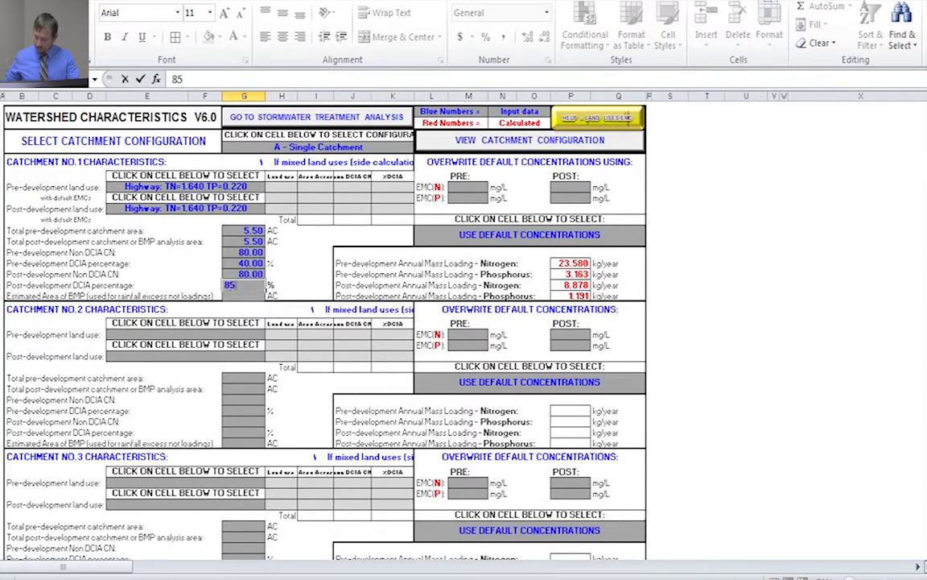
key(Return)
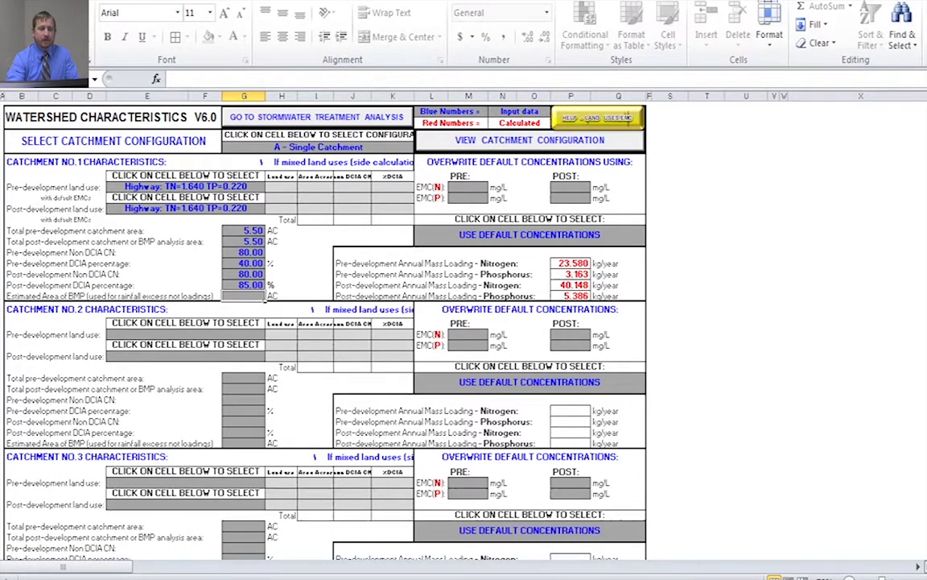
Step: Set the estimated area of BMP for Catchment No. 1 to 0.5 acres
text(.5)
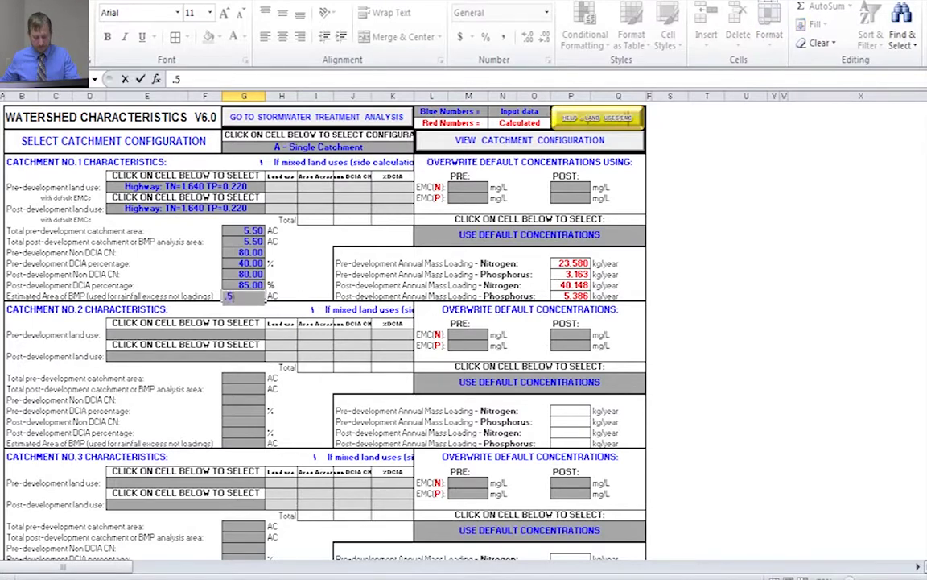
click(244, 285)
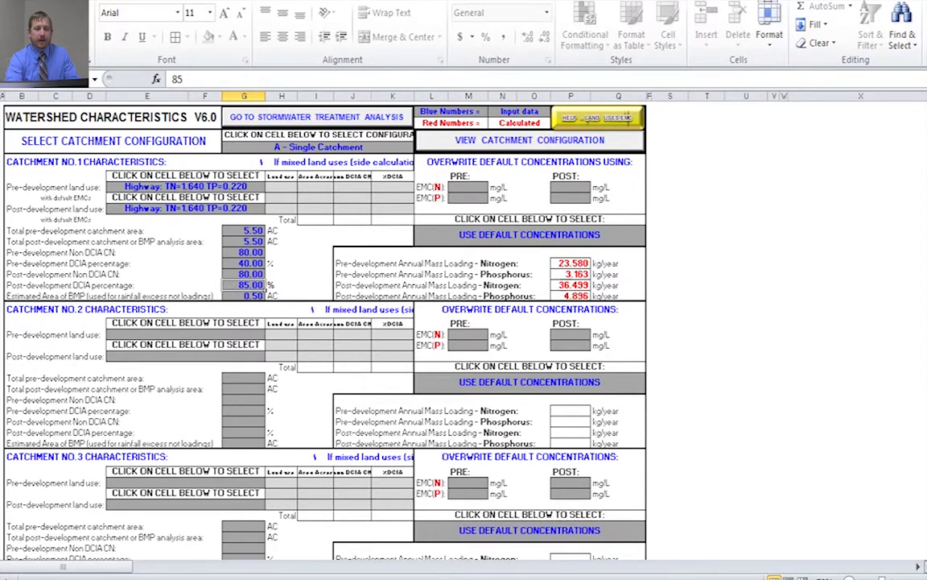
click(244, 295)
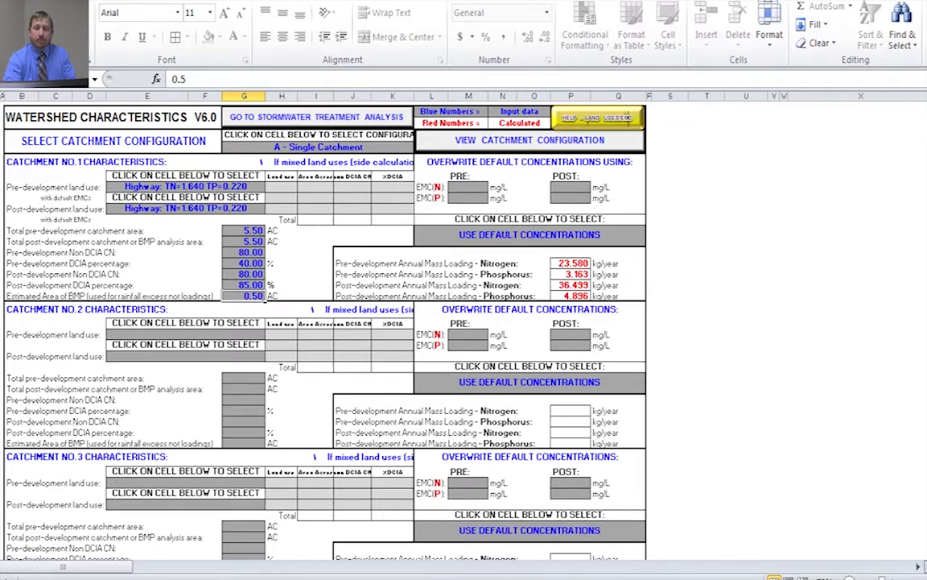
Step: Review the concentration options for Catchment No. 1, keeping USE DEFAULT CONCENTRATIONS, and go to Stormwater Treatment Analysis
click(530, 234)
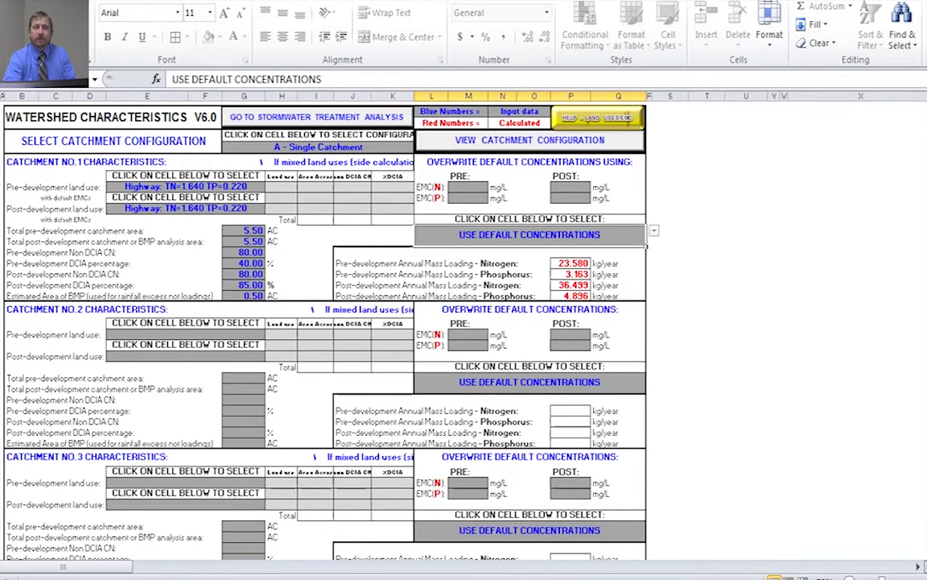
key(alt+Down)
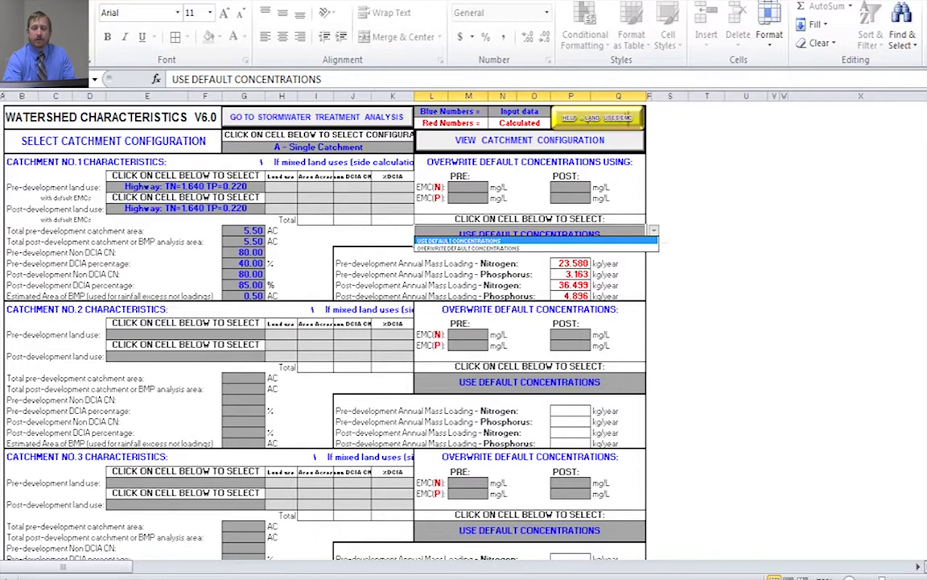
key(Down)
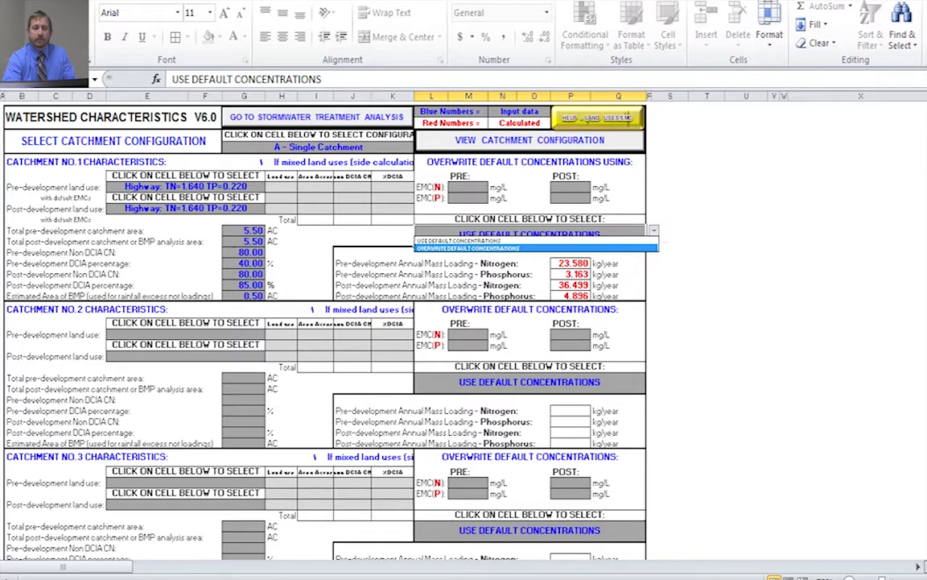
key(Up)
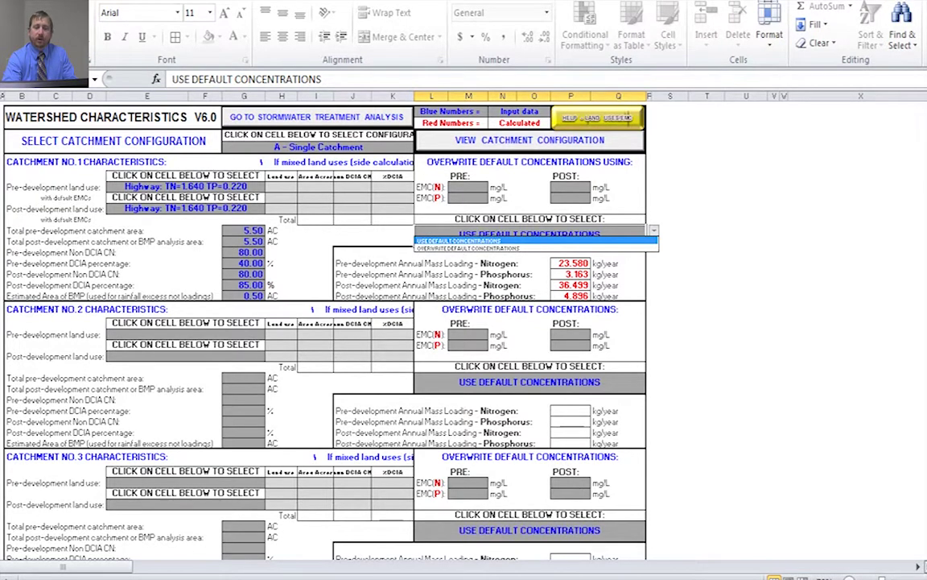
key(Down)
key(Escape)
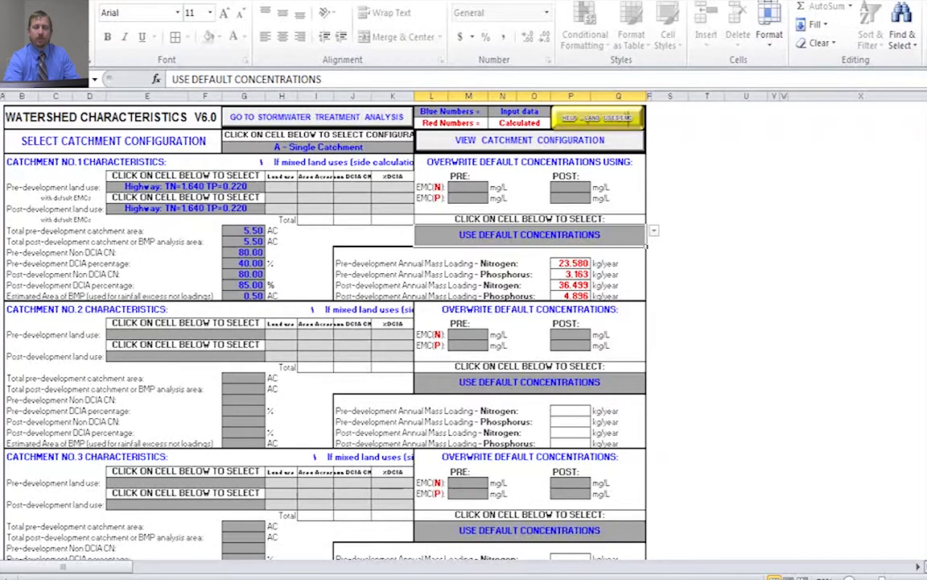
key(ctrl+Page_Down)
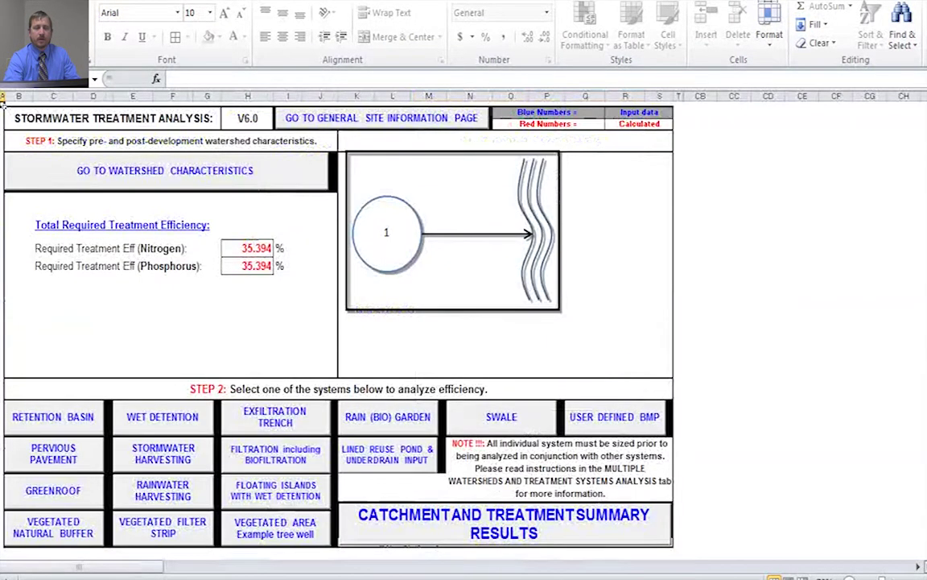
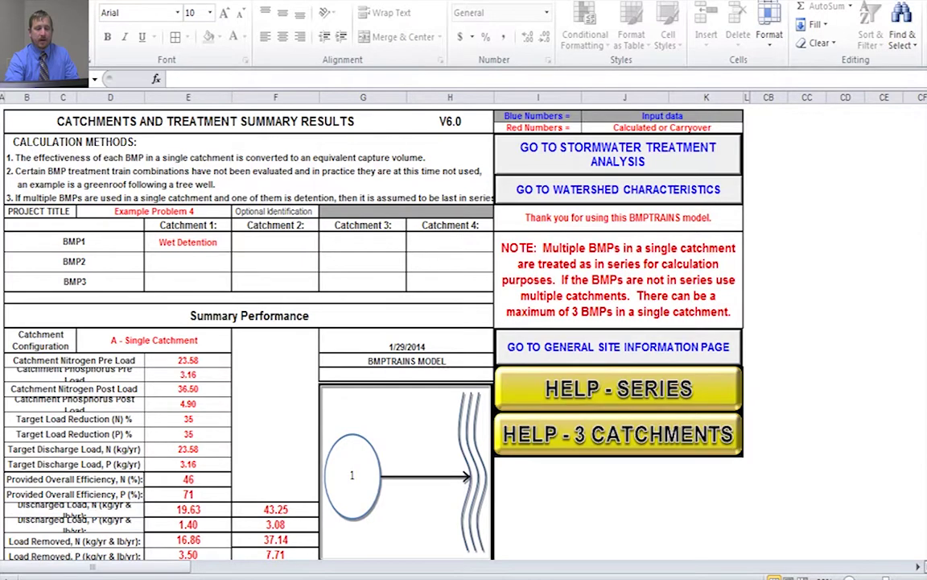
Step: Review the wet detention summary performance in the Catchments and Treatment Summary Results and return to the General Site Information page
scroll(337, 322, down, 1)
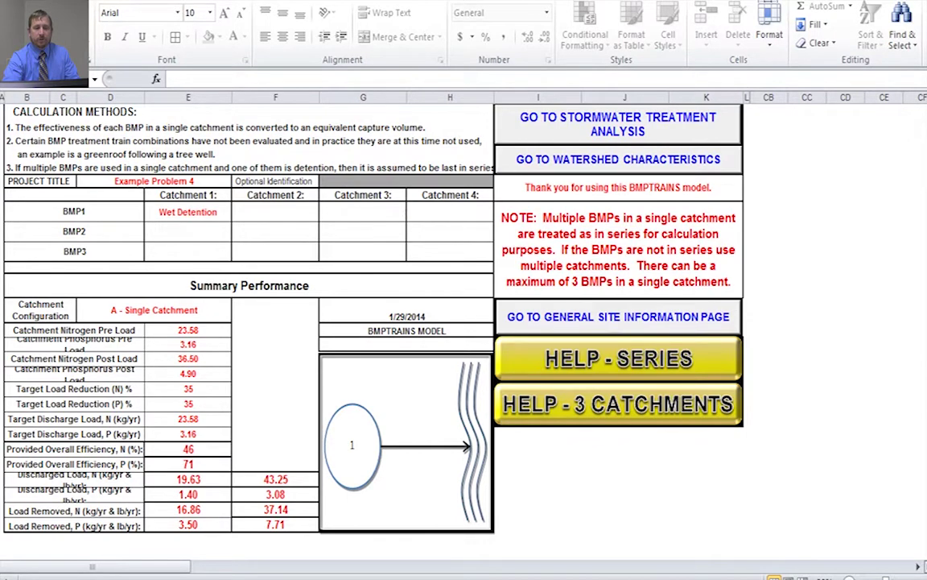
scroll(338, 322, up, 1)
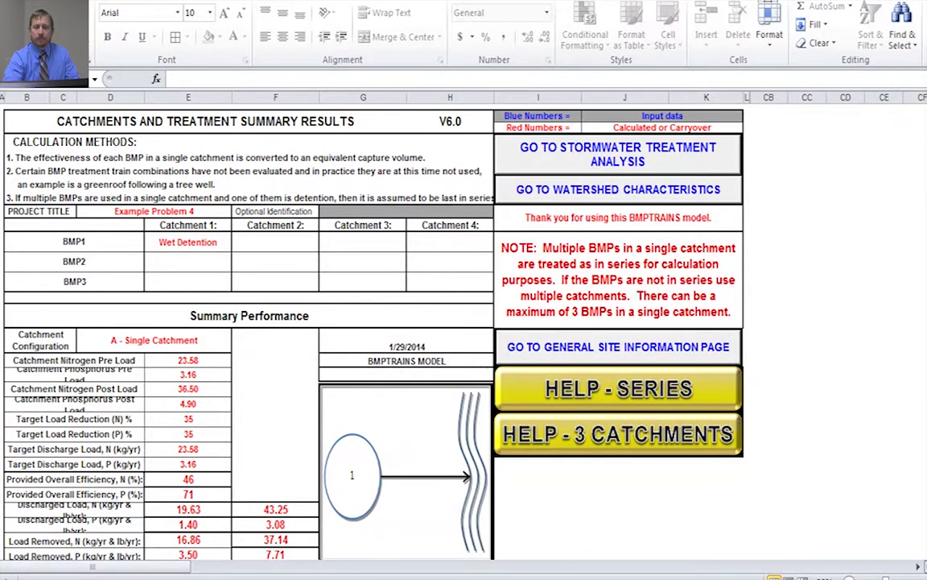
click(618, 347)
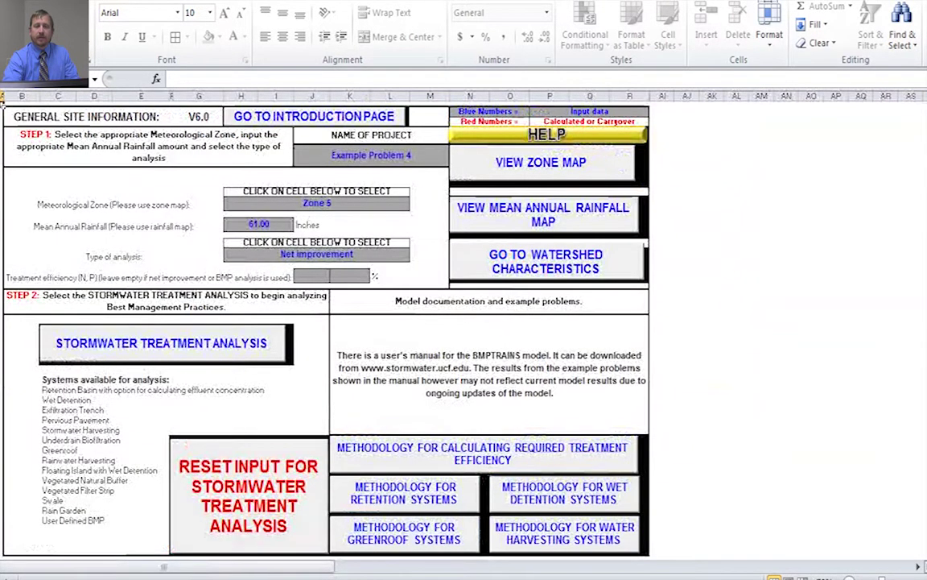
Step: Change the type of analysis on the General Site Information page to BMP analysis
click(316, 253)
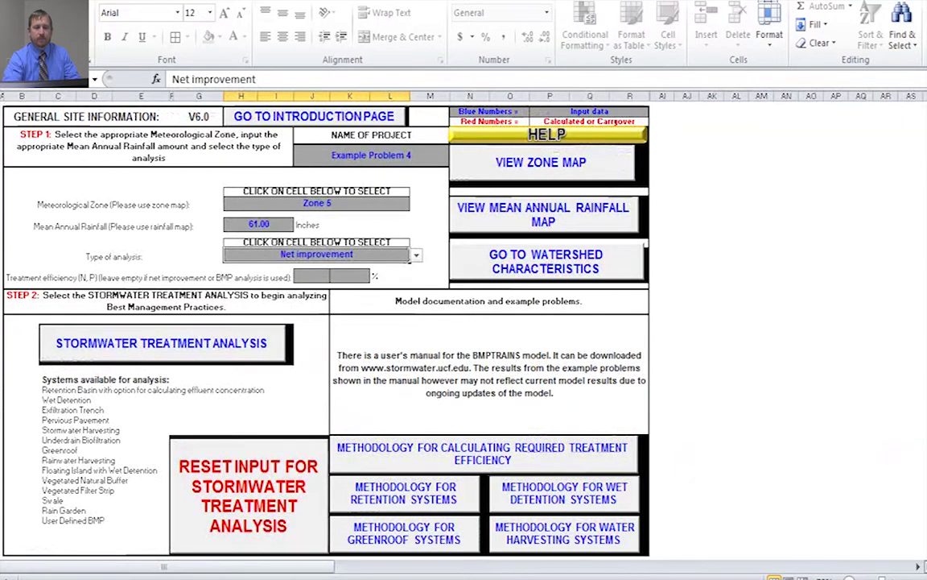
key(alt+Down)
key(Up)
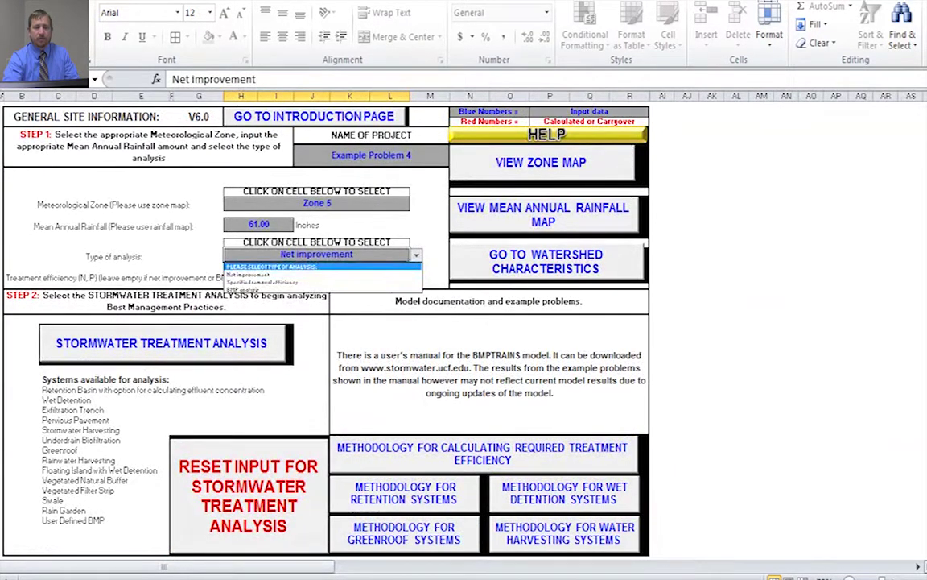
key(Down)
key(Down)
key(Down)
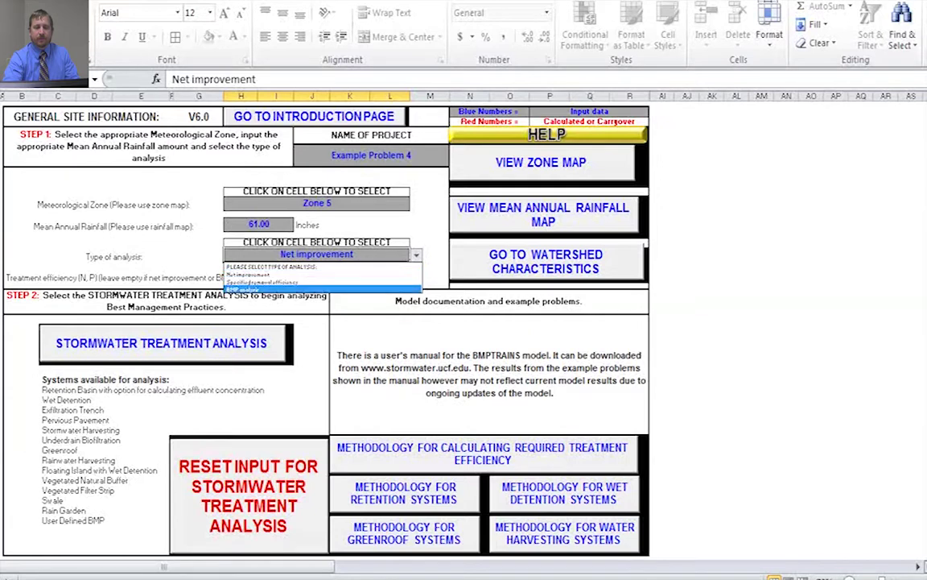
key(Return)
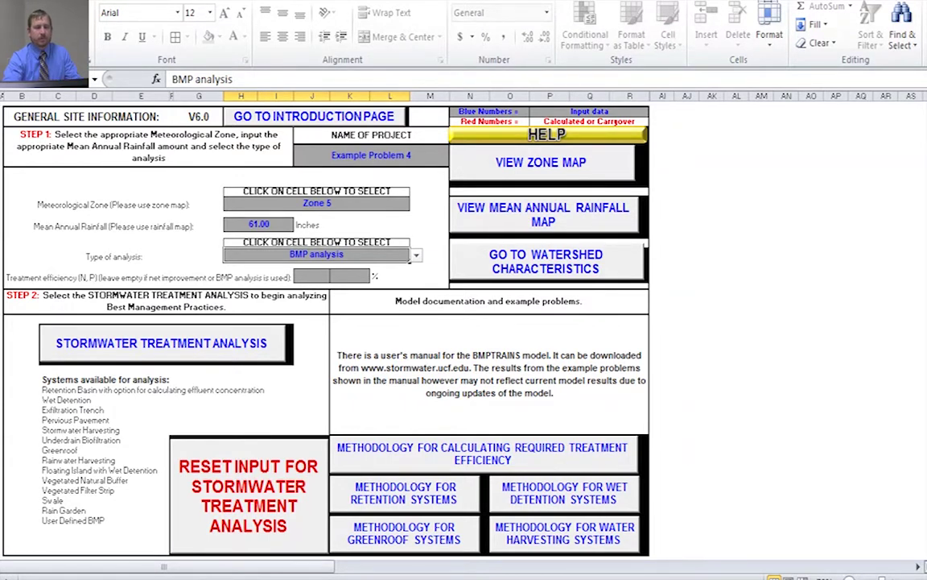
Step: Open the Stormwater Harvesting system and set Catchment 1's contributing area to 5.5 acres, irrigation green area to 8.5 acres and weighted rational runoff coefficient to 0.8
click(161, 343)
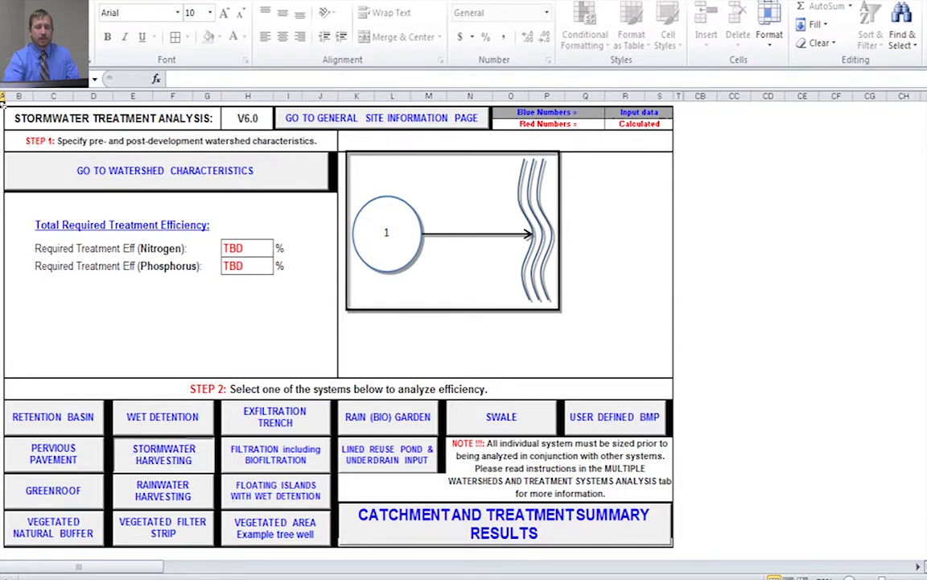
click(162, 453)
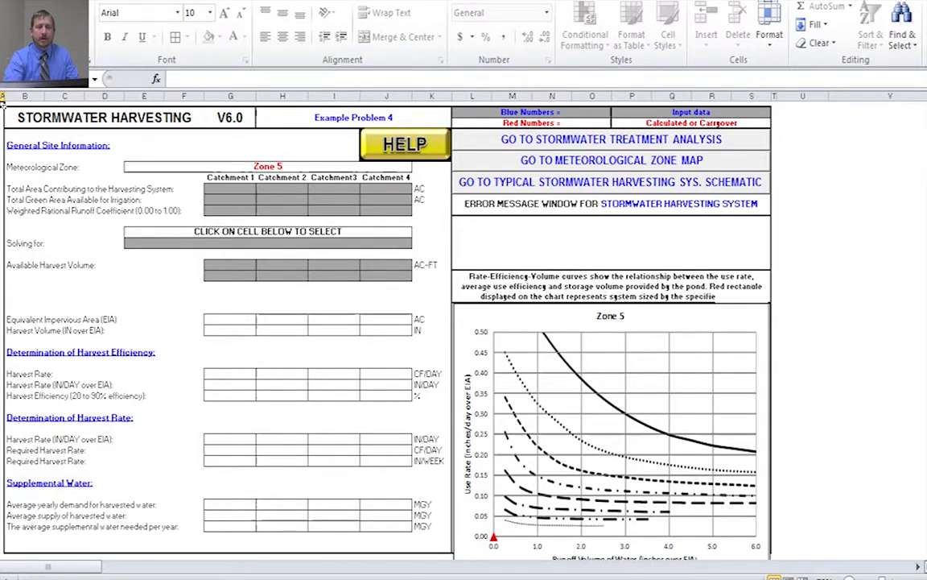
click(252, 190)
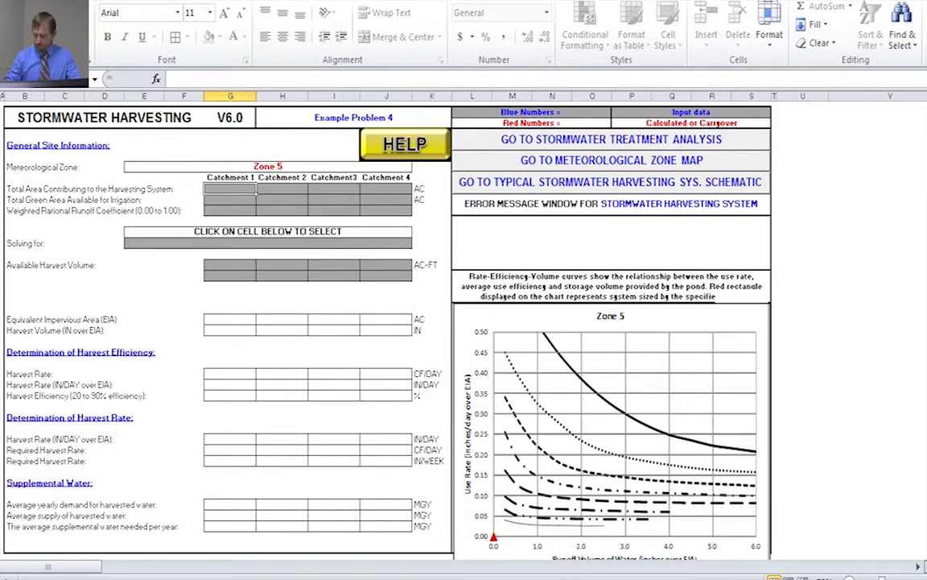
text(5.5)
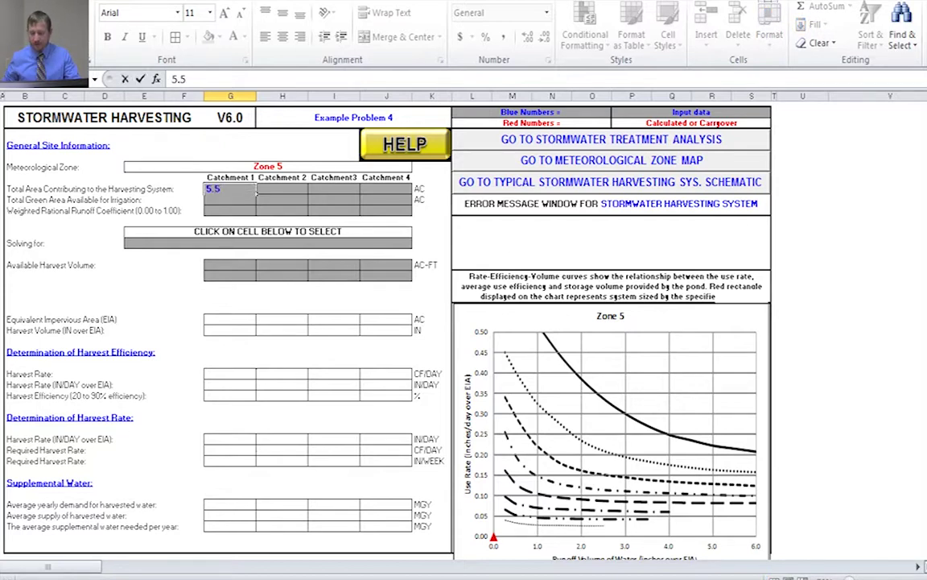
key(Return)
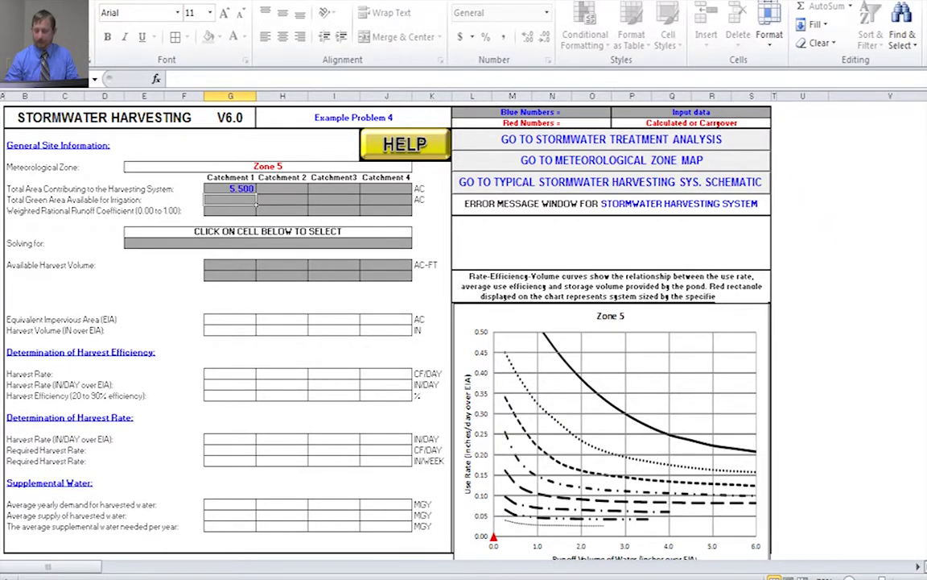
text(8.5)
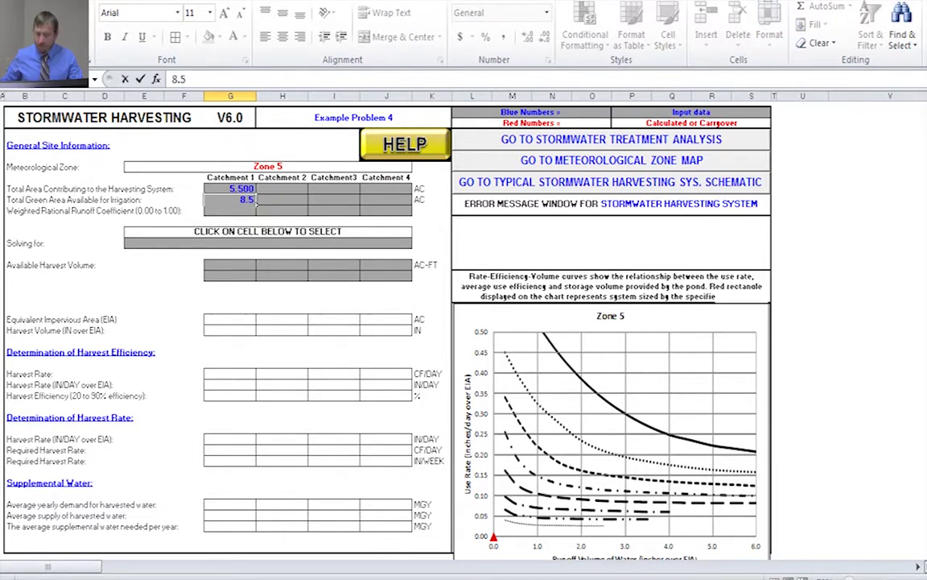
key(Return)
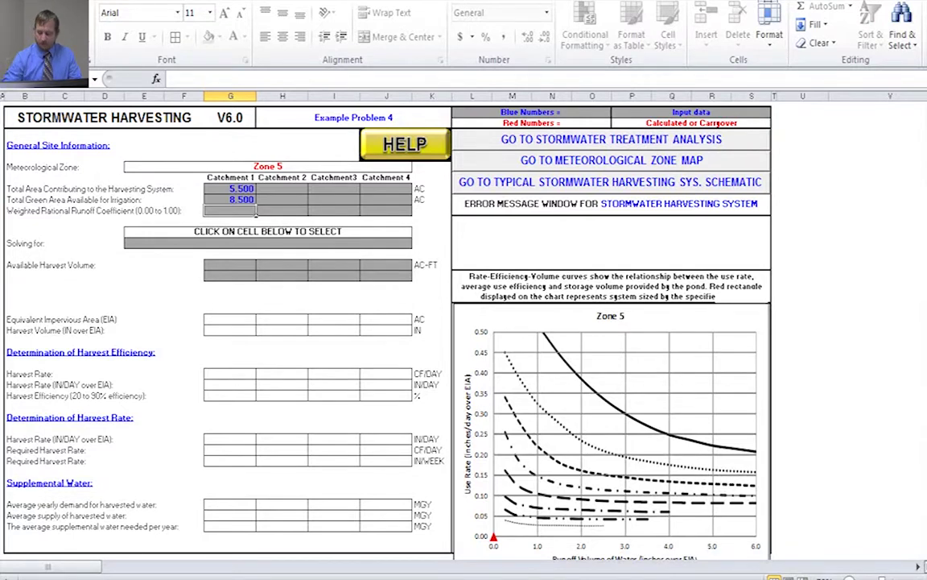
text(.8)
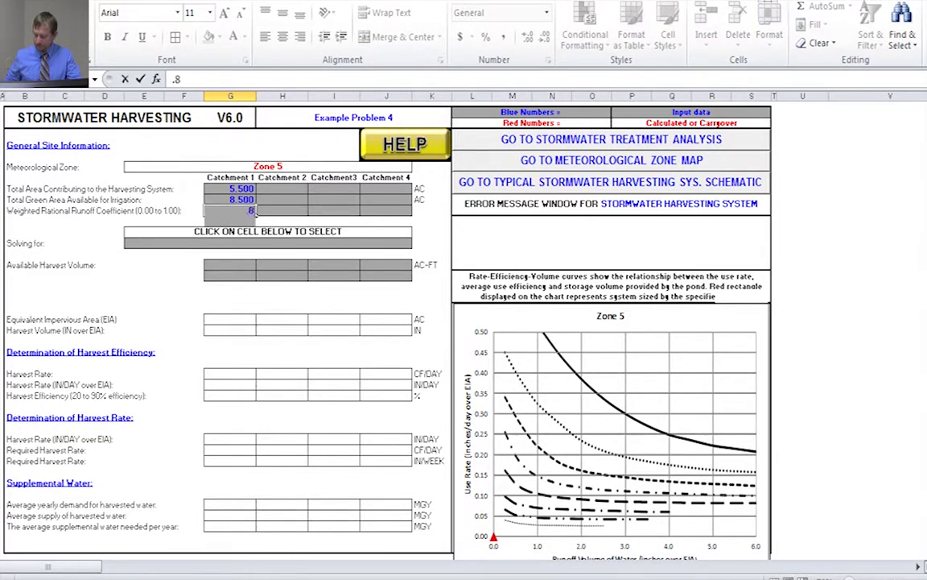
key(Return)
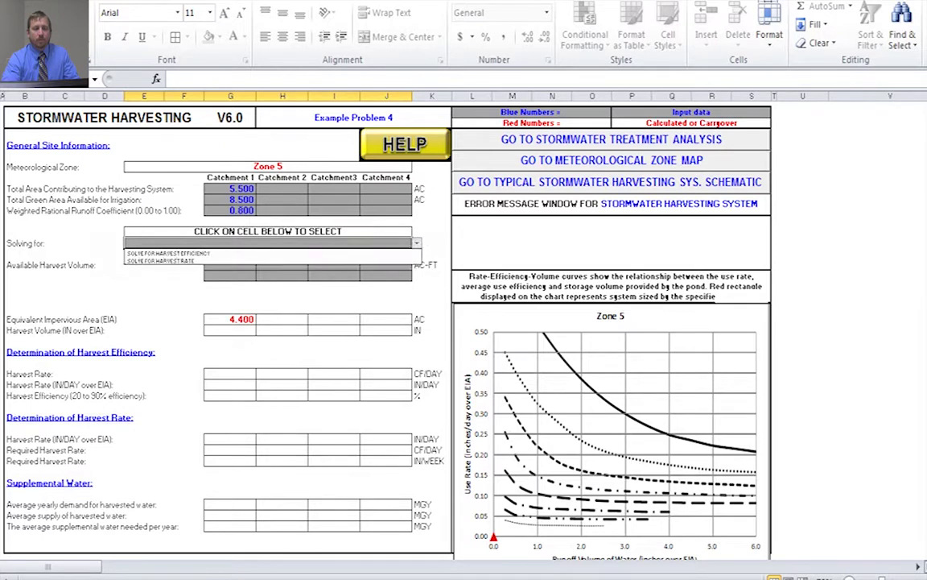
Step: Set the stormwater harvesting calculation to SOLVE FOR HARVEST EFFICIENCY
key(alt+Down)
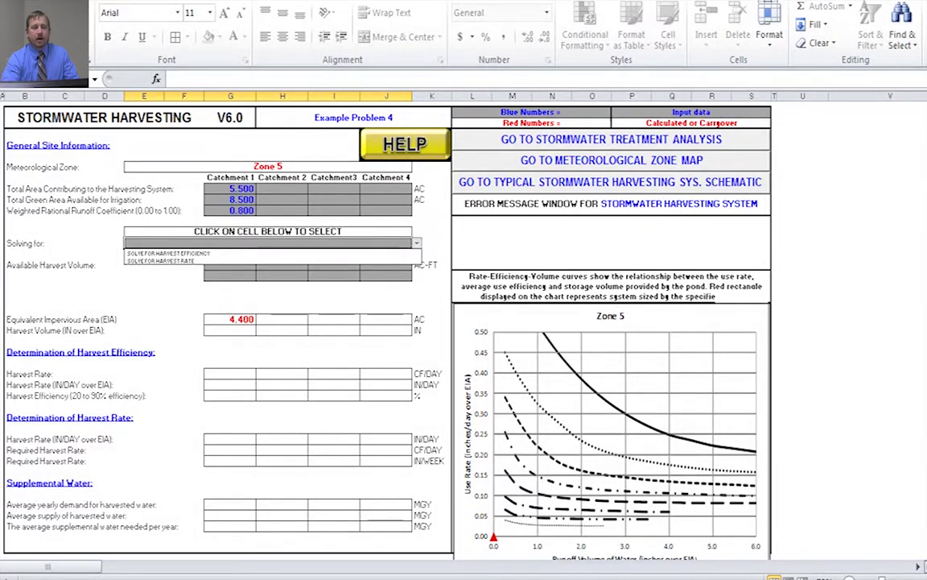
key(Down)
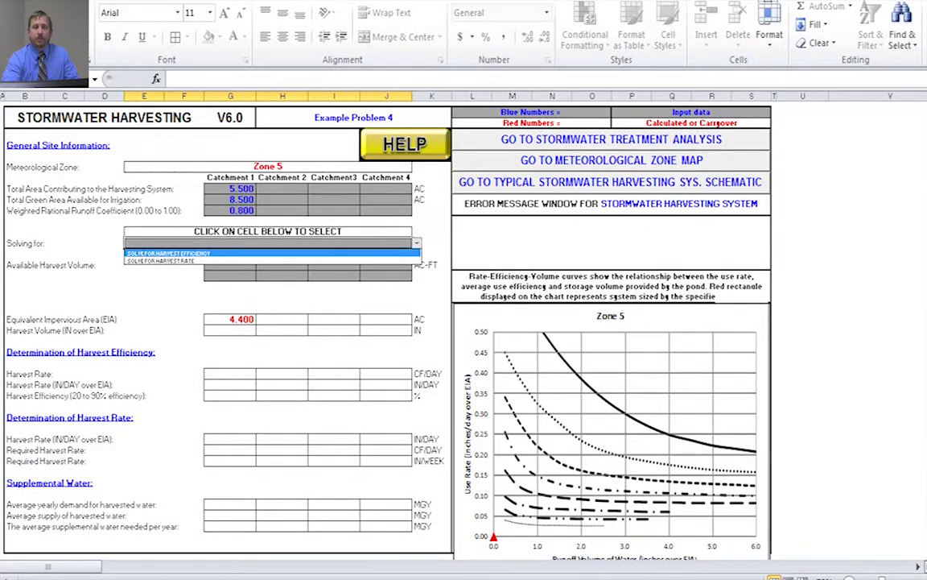
key(Down)
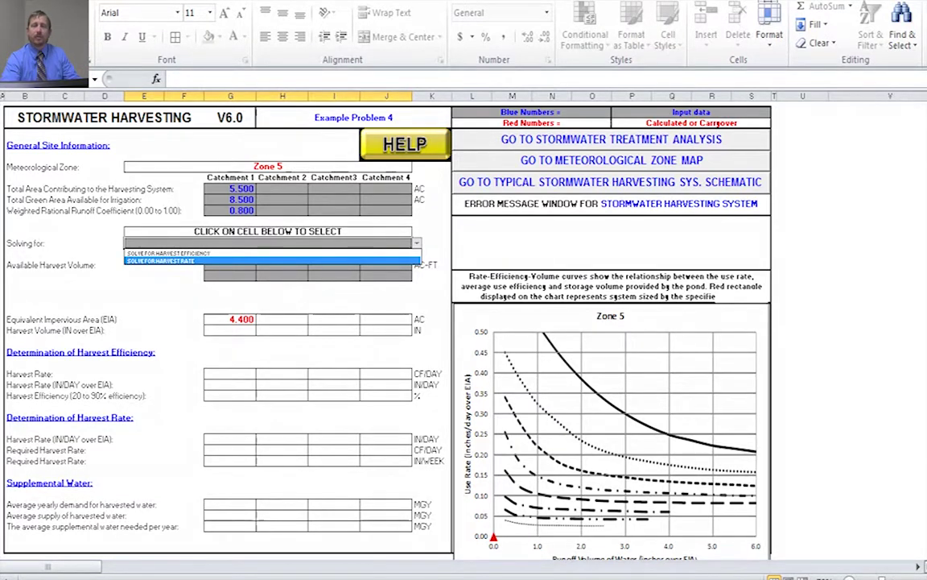
key(Up)
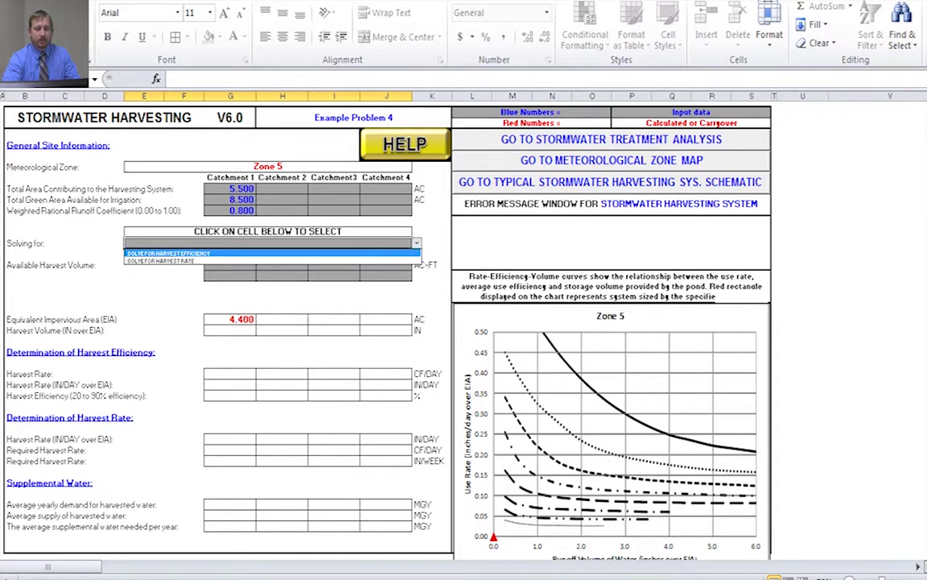
key(Return)
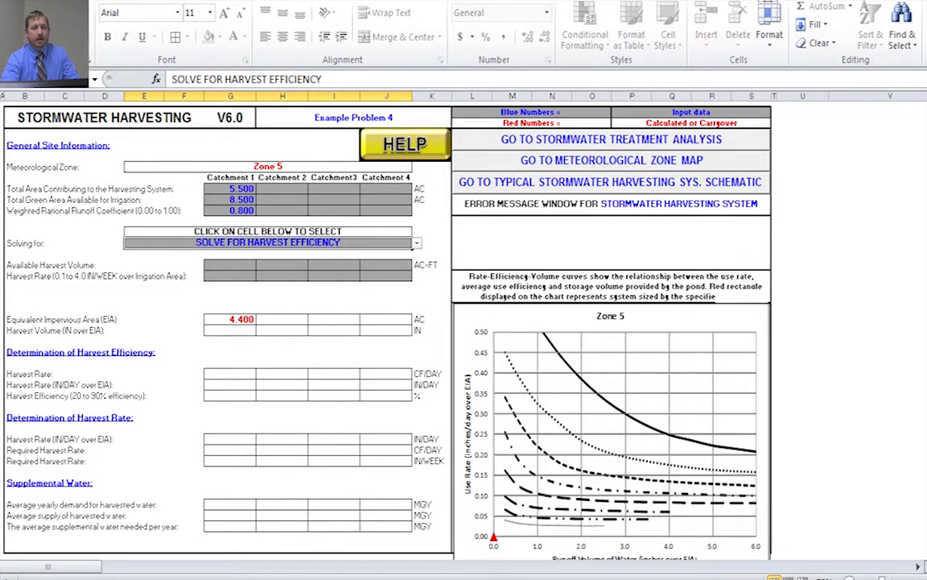
Step: Enter an available harvest volume of 0.733 ac-ft and a harvest rate of 0.86 in/week for Catchment 1
click(230, 264)
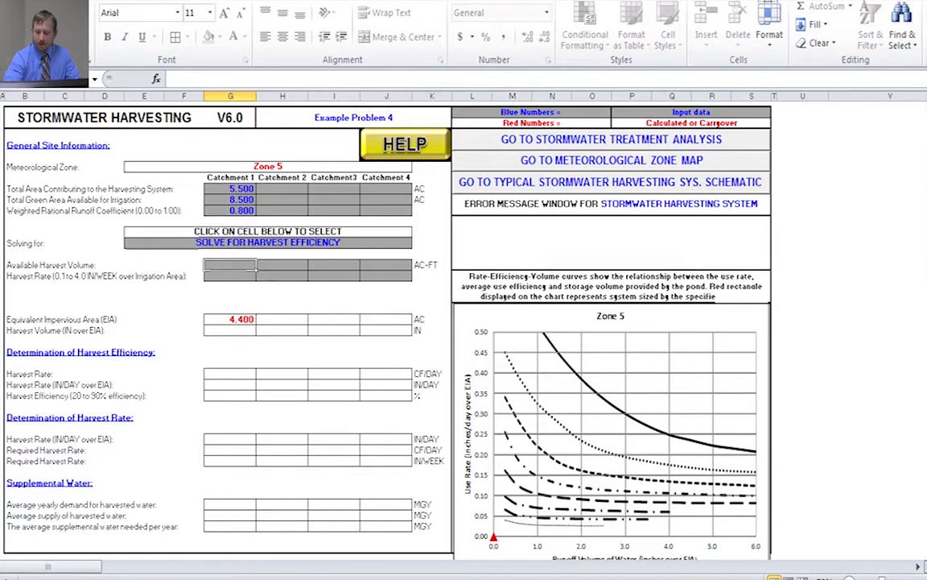
text(.733)
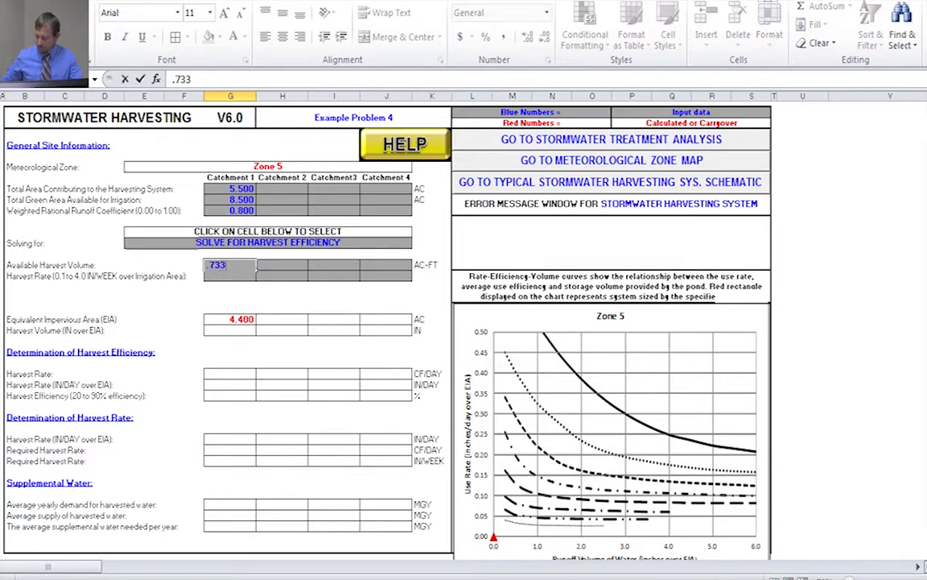
key(Return)
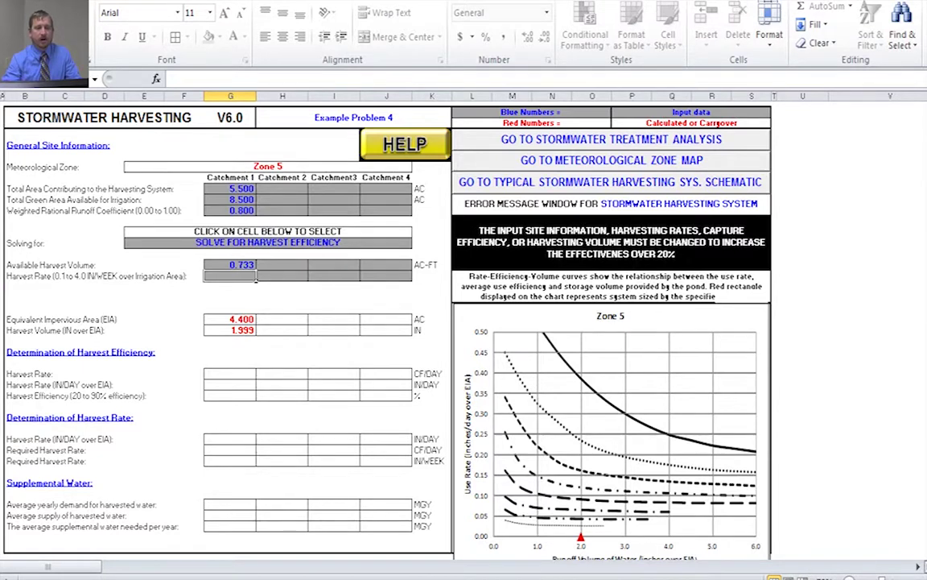
text(.86)
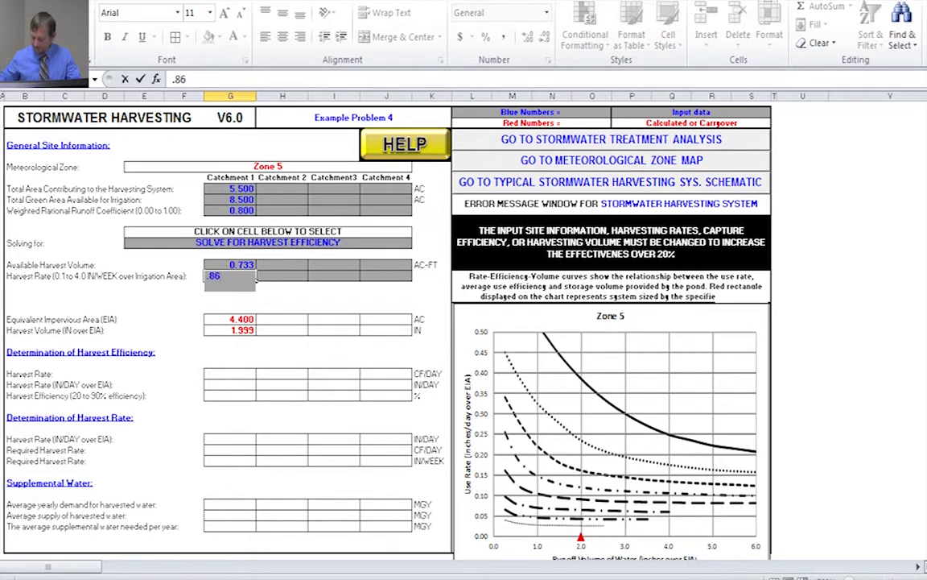
click(306, 191)
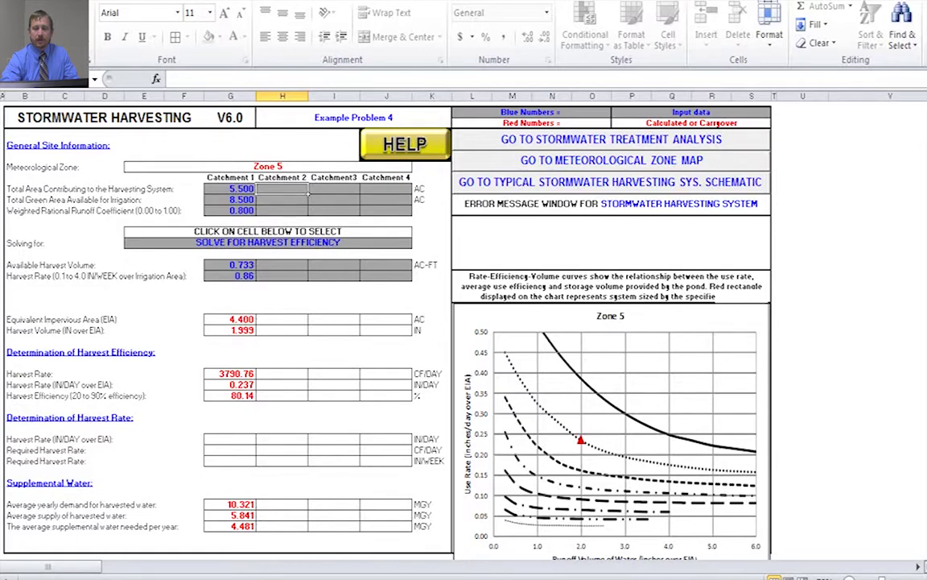
Step: Review the combined wet detention and stormwater harvesting performance in the Catchment and Treatment Summary Results, and go to Watershed Characteristics
click(612, 138)
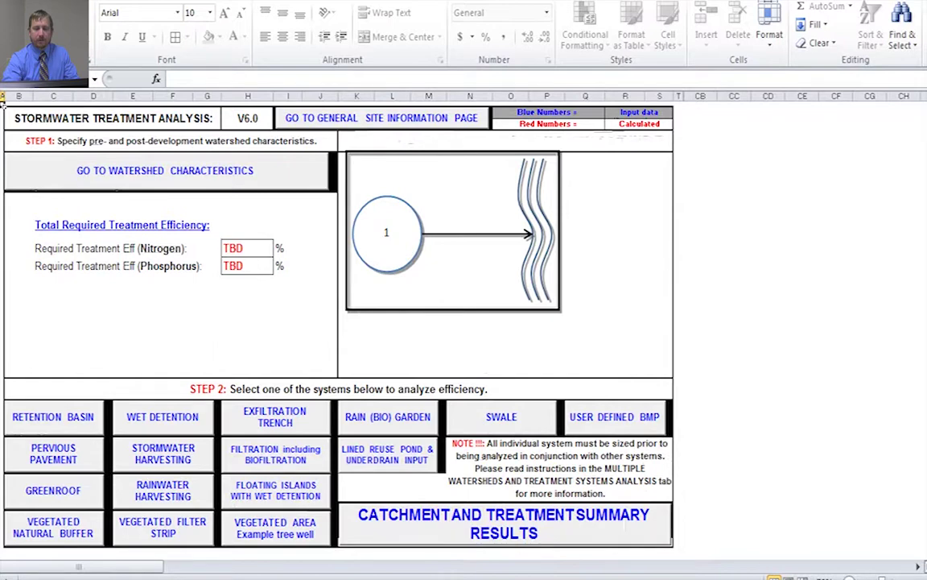
click(505, 523)
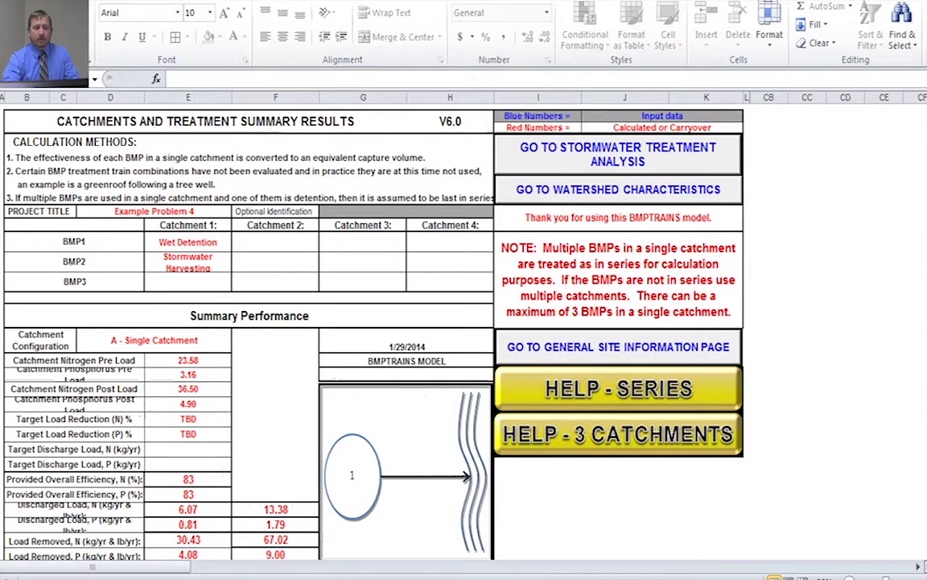
scroll(371, 322, down, 1)
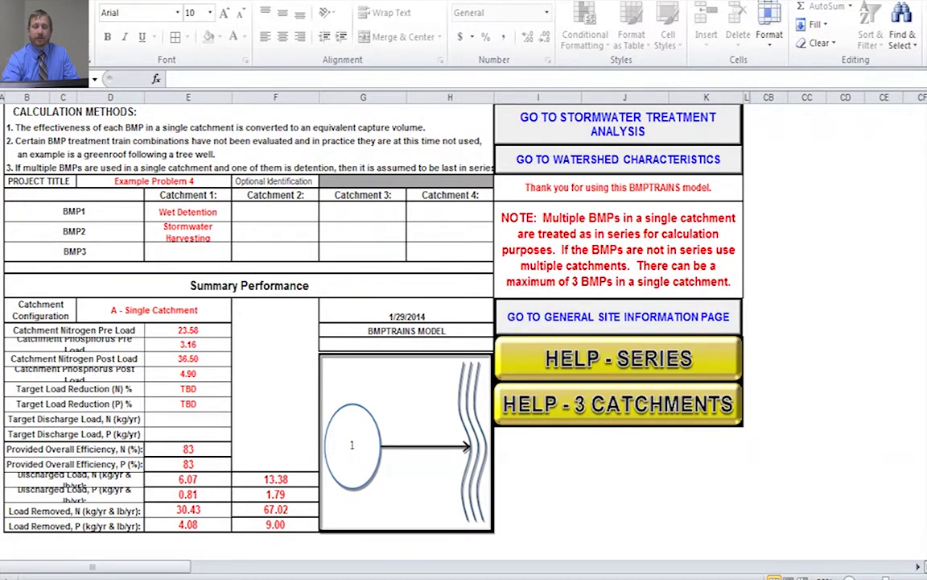
key(ctrl+Page_Down)
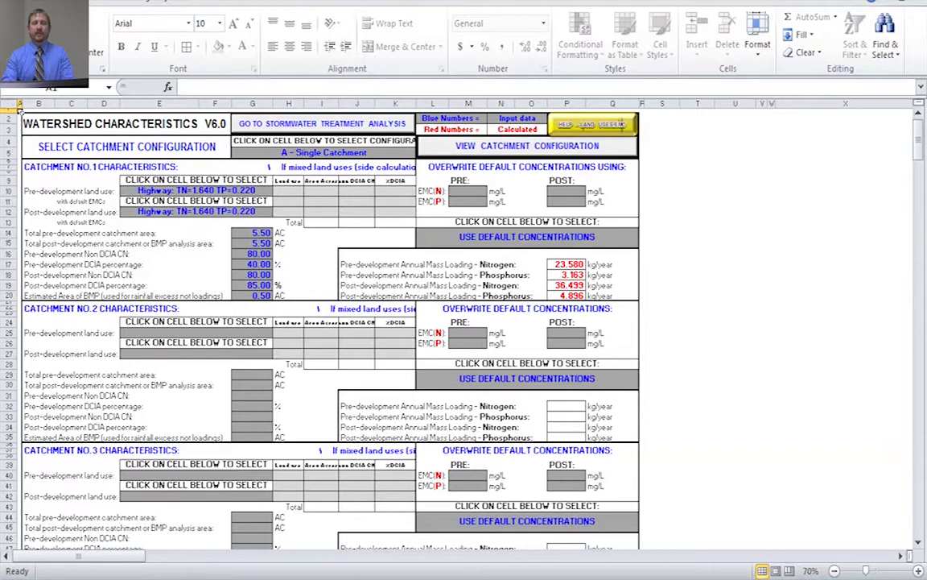